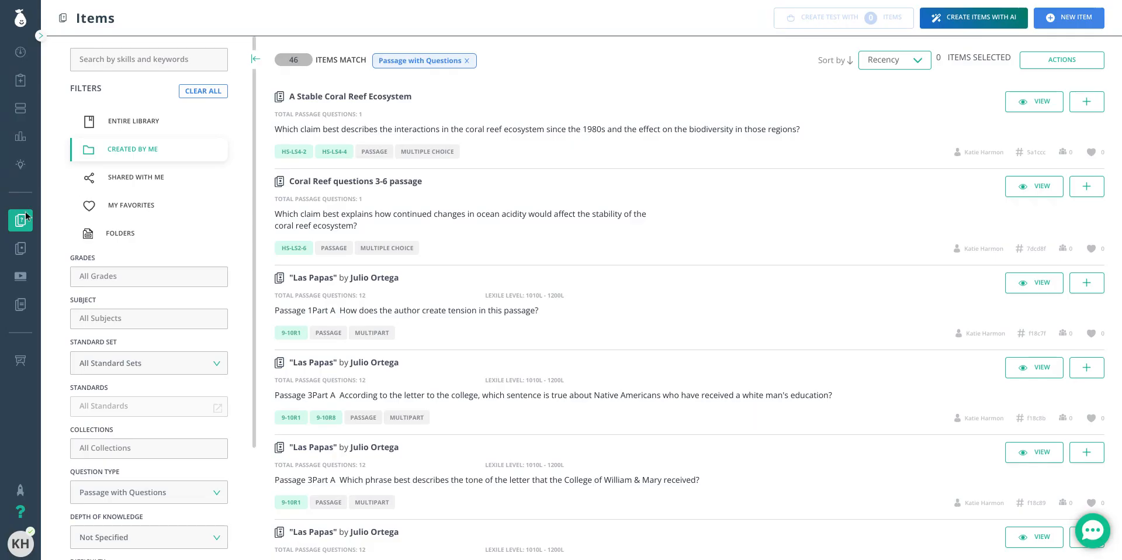
Create a new item using the Essay with Rich Text question type.
mouse_move(25, 217)
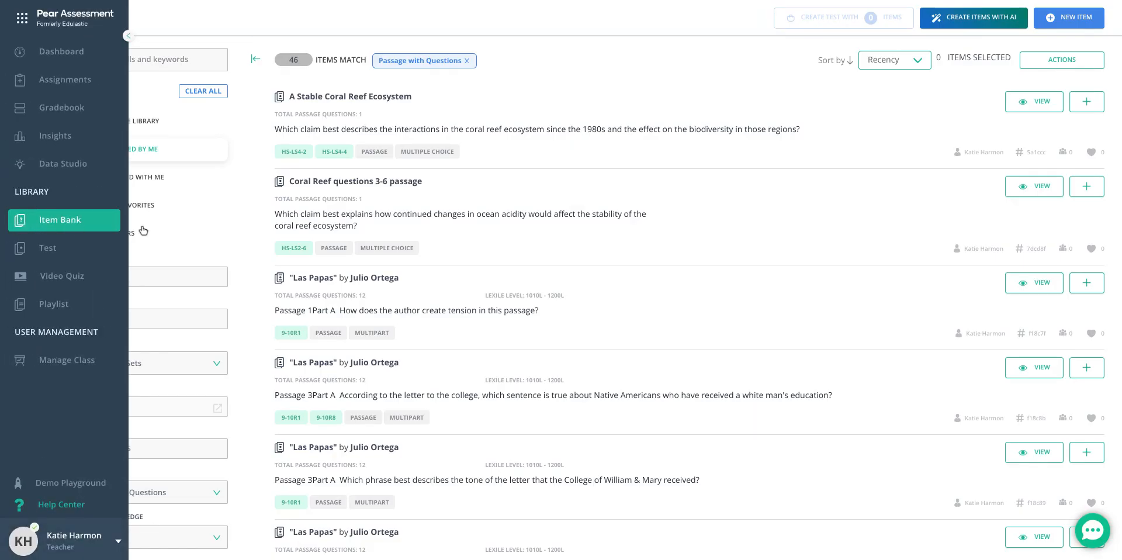
click(1072, 19)
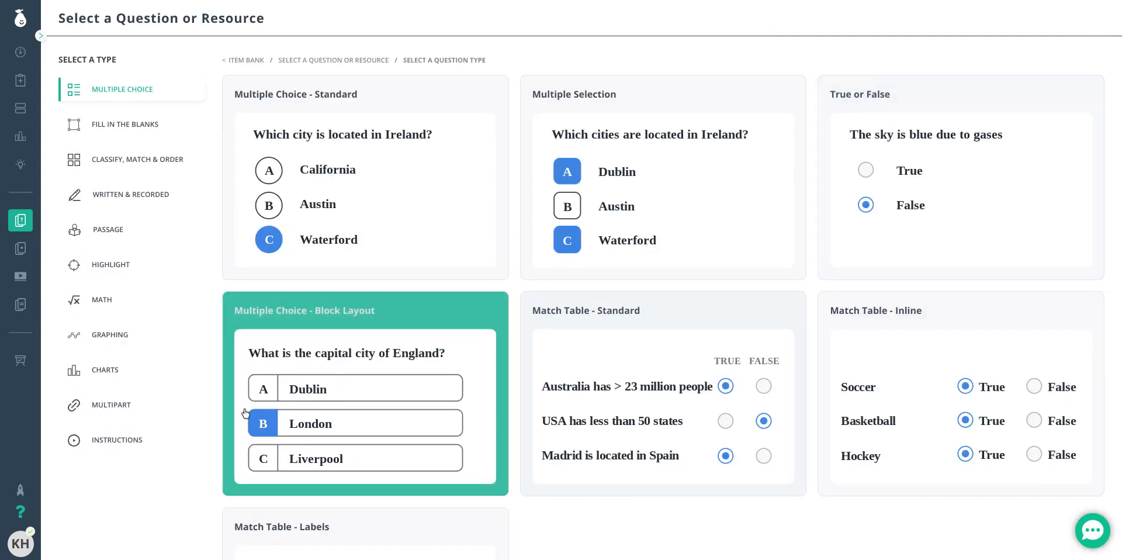
click(121, 197)
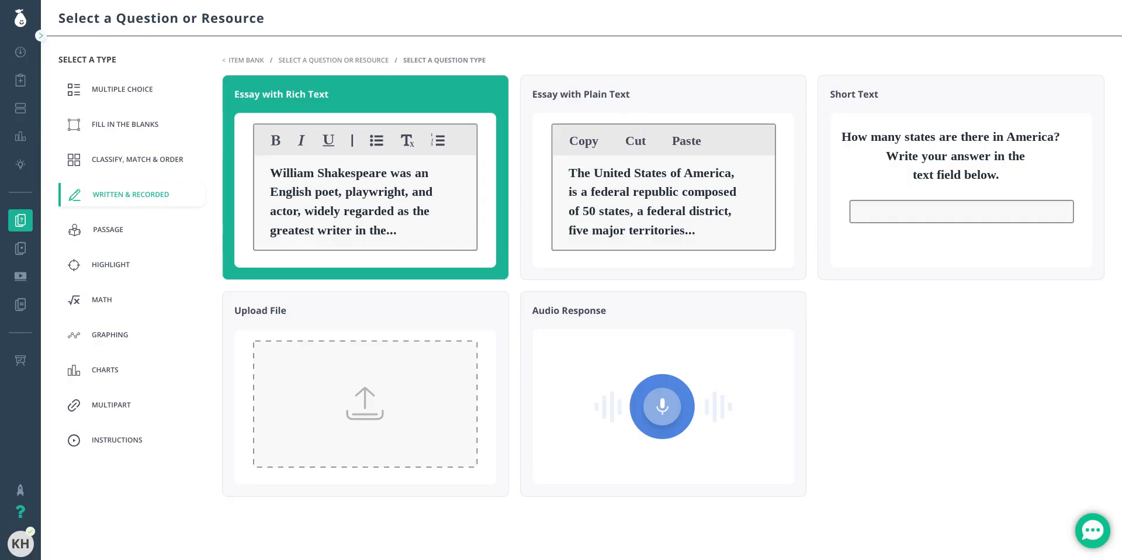
click(359, 179)
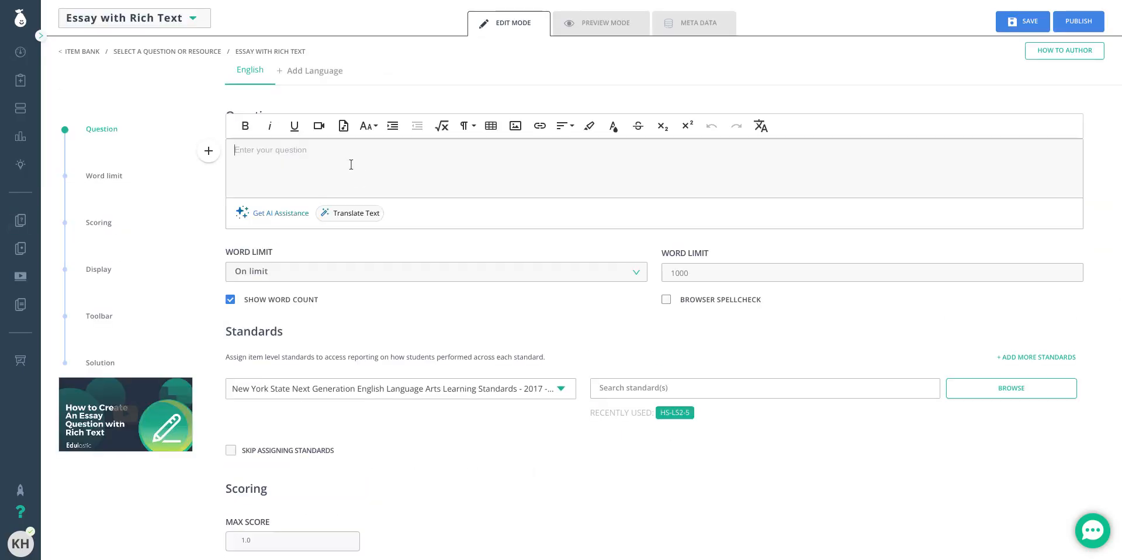
Enter the question "What are two pieces of evidence that help you to believe the author intends to make us feel fear?".
text(What are two p)
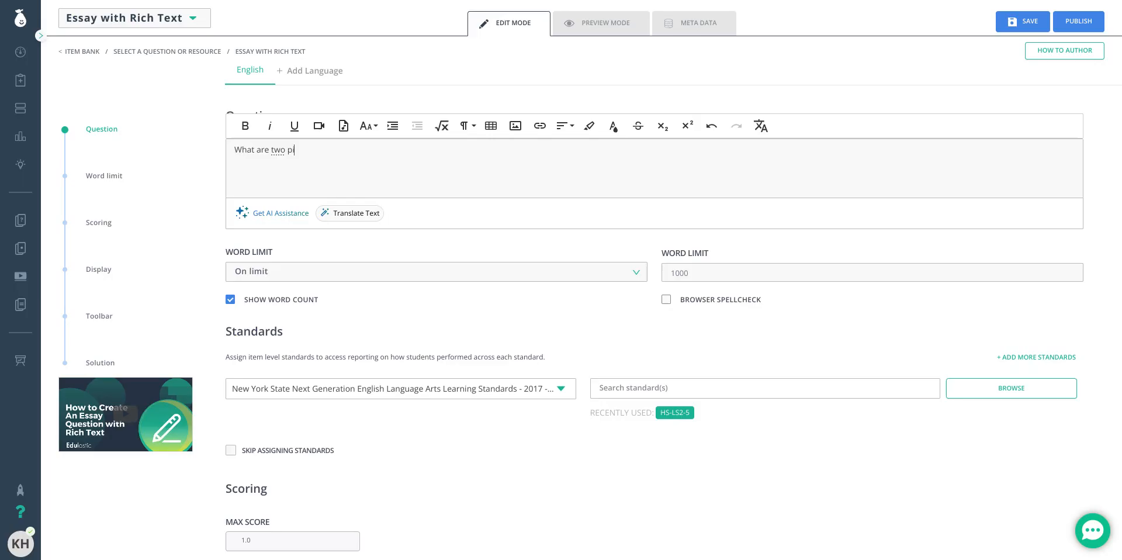
text(ieces o)
key(BackSpace)
text(of evidence that help you to believe the )
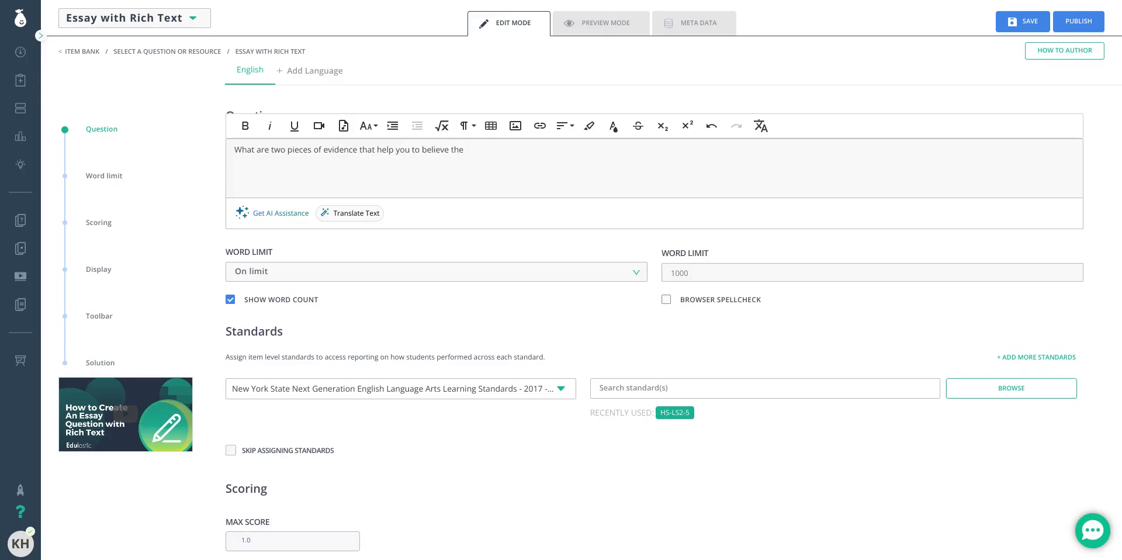
text(author intends to make us feel fear?)
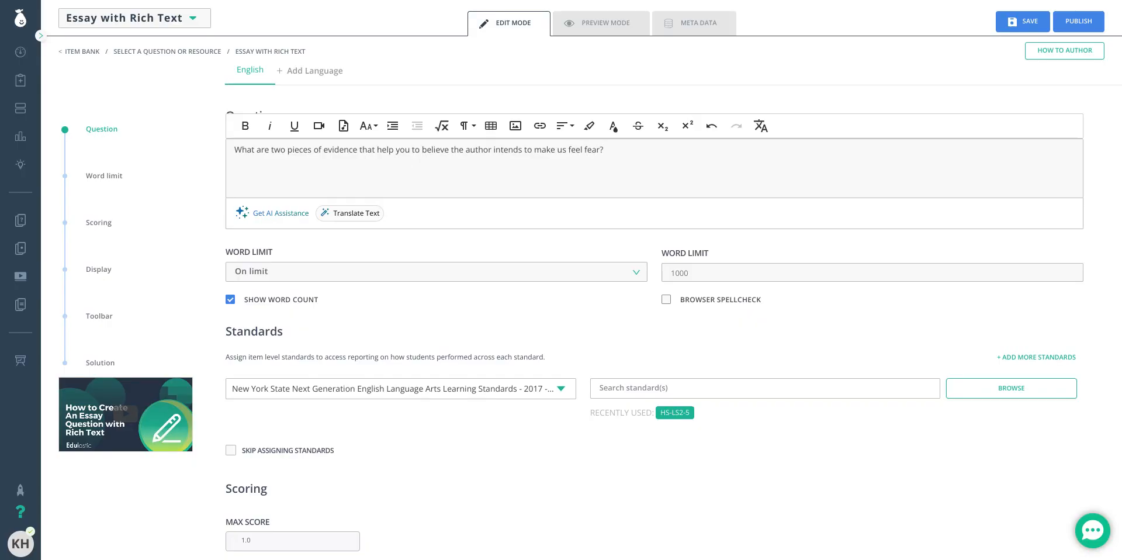
Assign the Grade 8 New York ELA standards 8R2 and 8R3 to the essay question.
scroll(396, 270, down, 1)
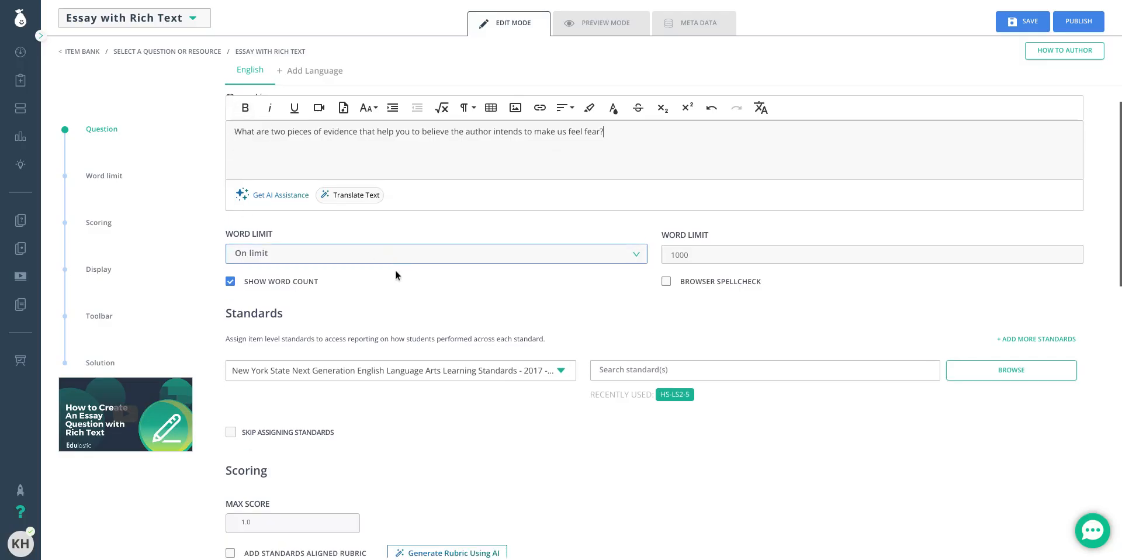
click(479, 378)
scroll(481, 381, down, 3)
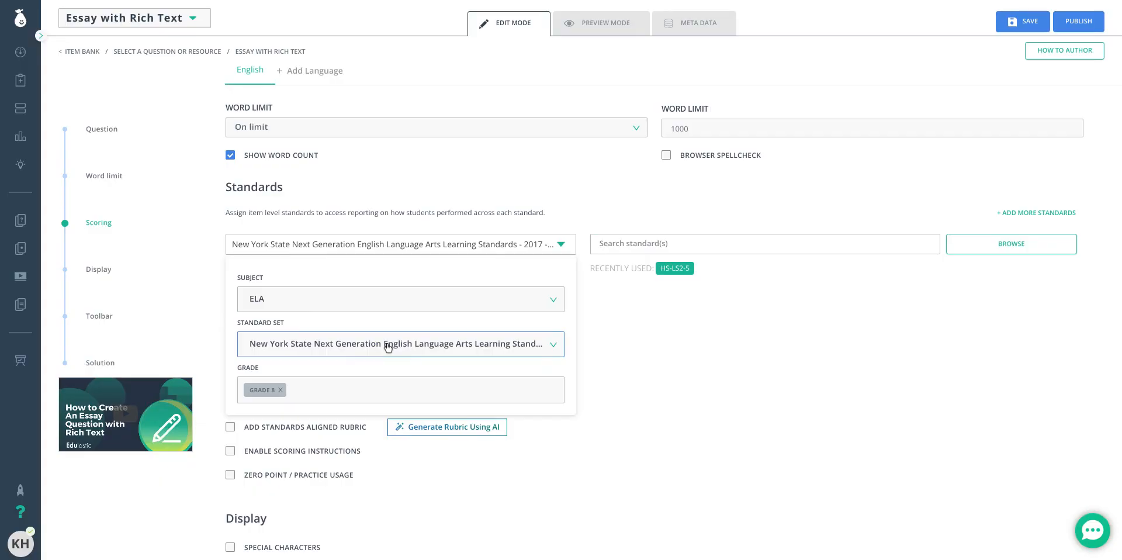
click(670, 239)
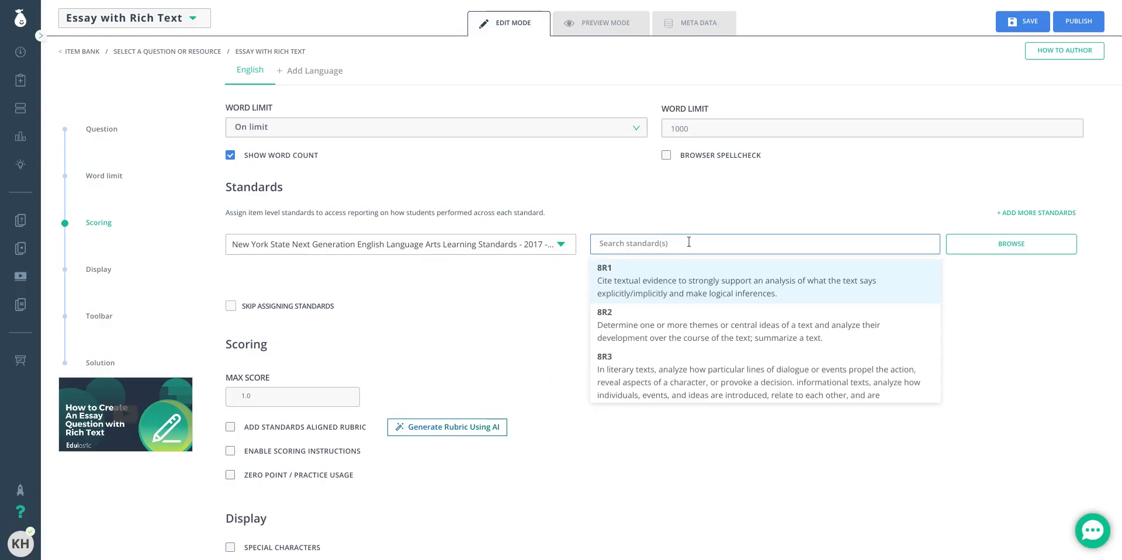
click(783, 325)
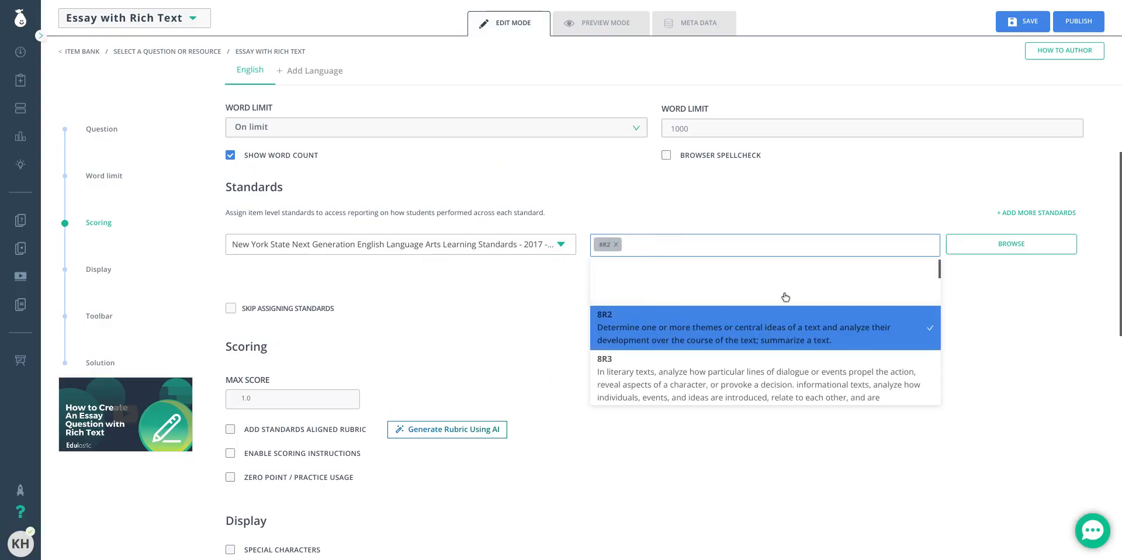
click(757, 383)
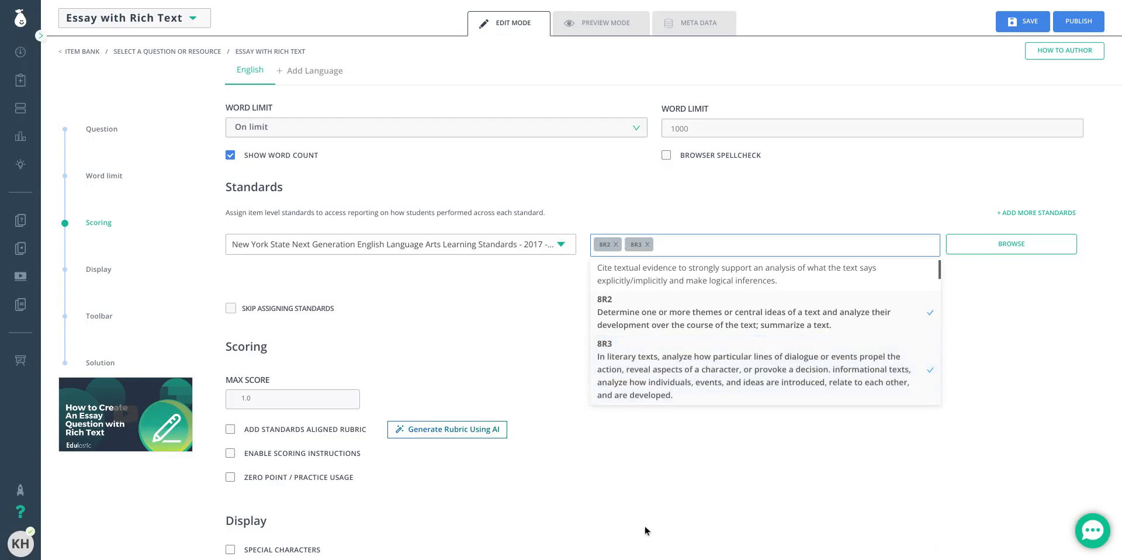
Generate a scoring rubric for the essay question using AI.
scroll(539, 369, down, 2)
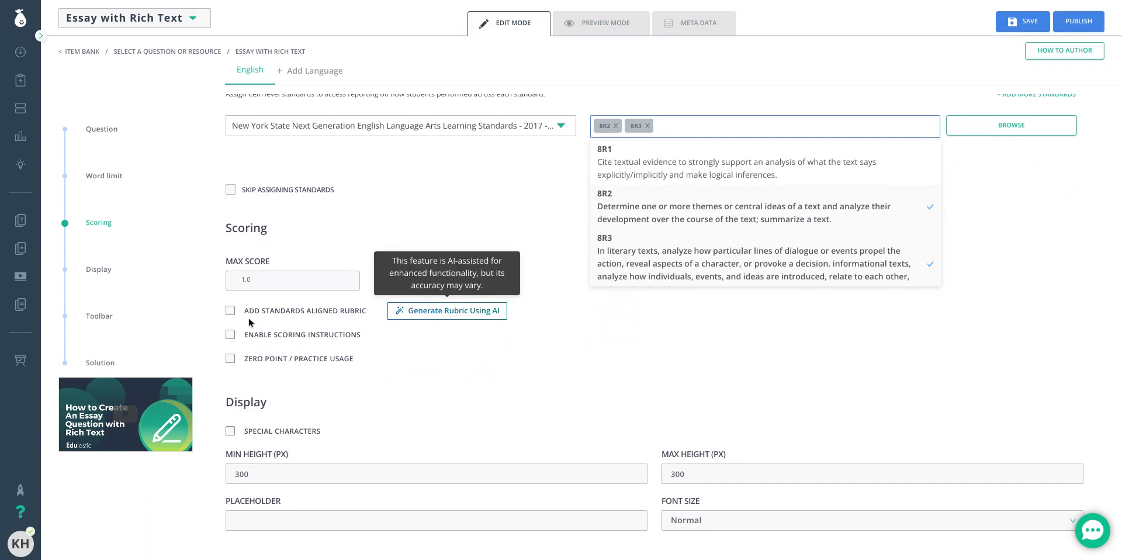
click(441, 314)
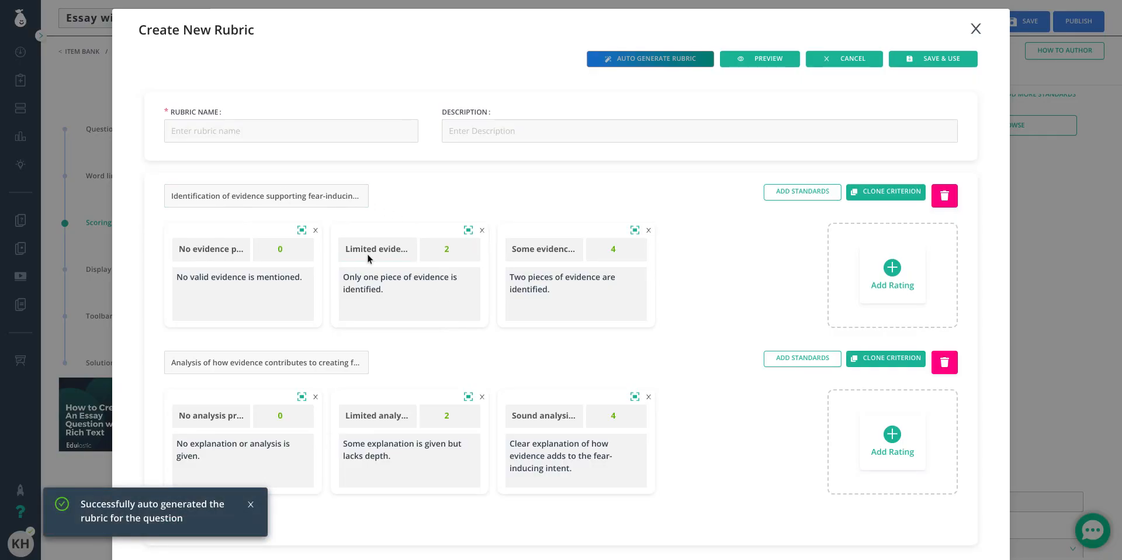
scroll(420, 294, down, 1)
scroll(422, 298, down, 1)
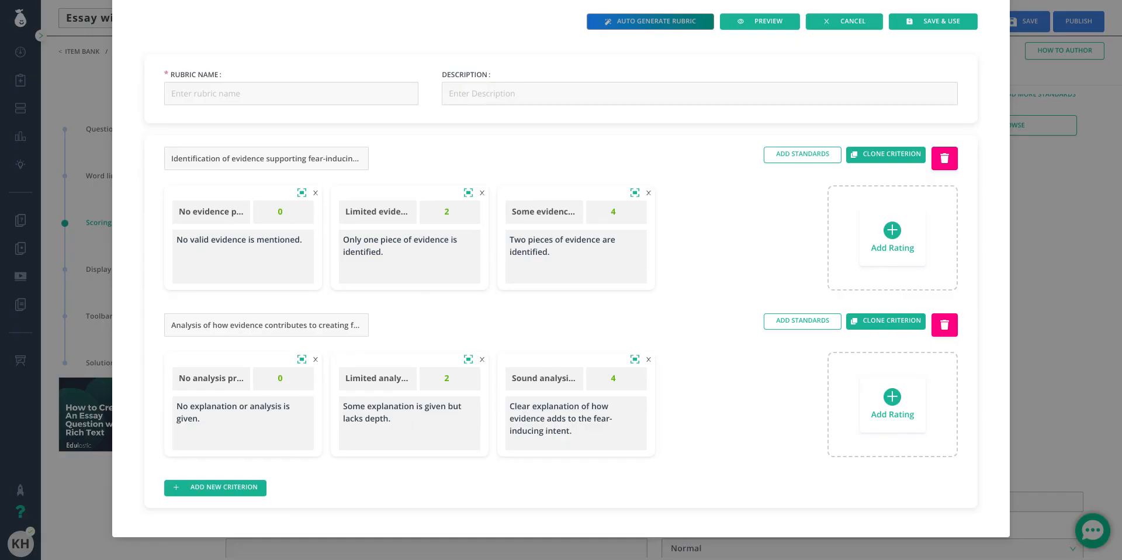
Name the rubric "Theme Analysis" and describe it as "for use with the question".
click(250, 98)
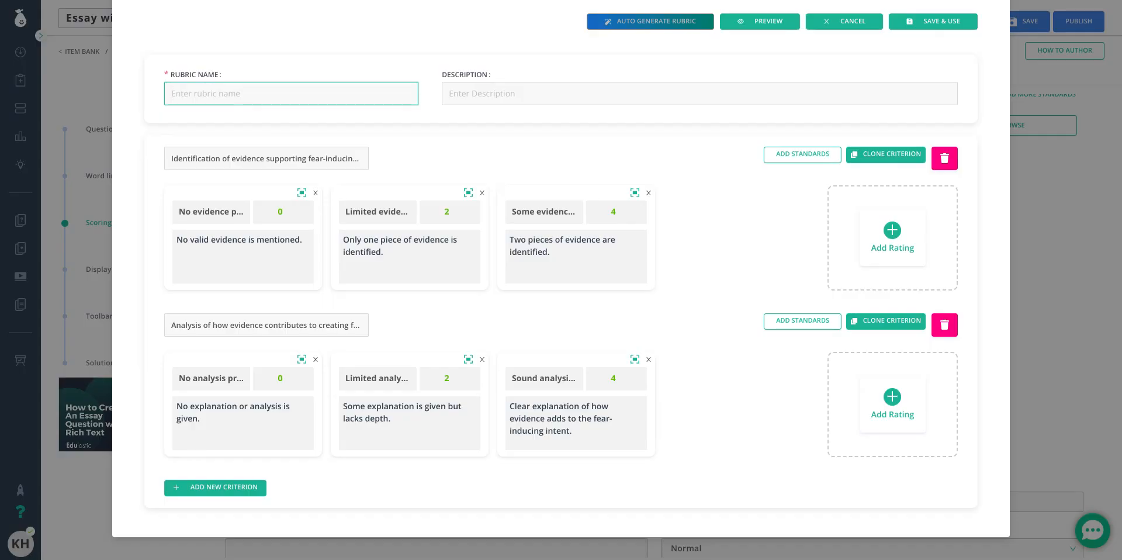
text(Theme Analysis)
click(501, 95)
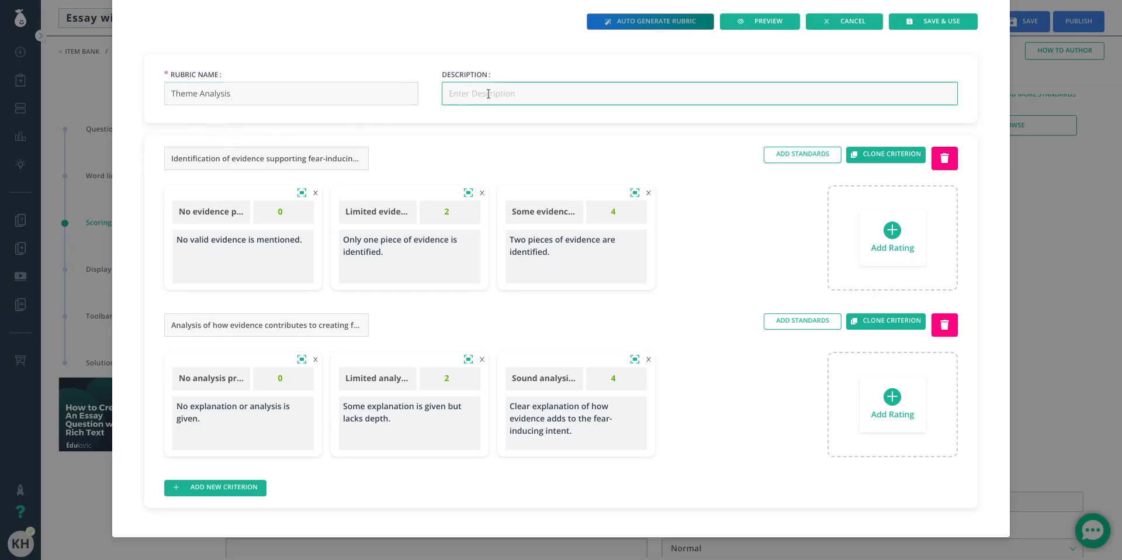
text(for use with the question)
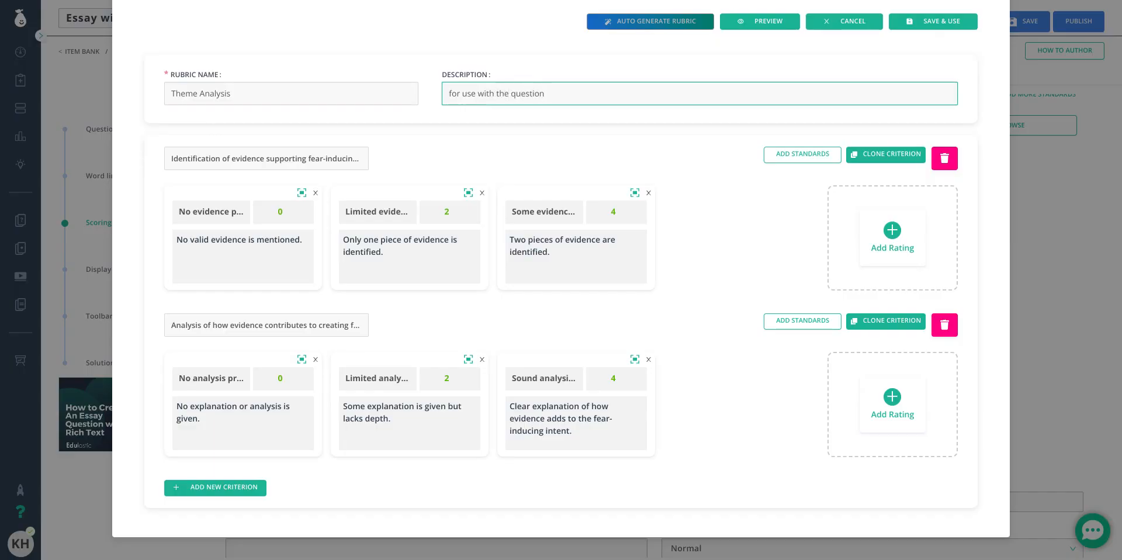
Add the Grade 8 standard 8R2 to the criterion on identifying evidence supporting fear-inducing intent and save it.
click(811, 166)
click(437, 222)
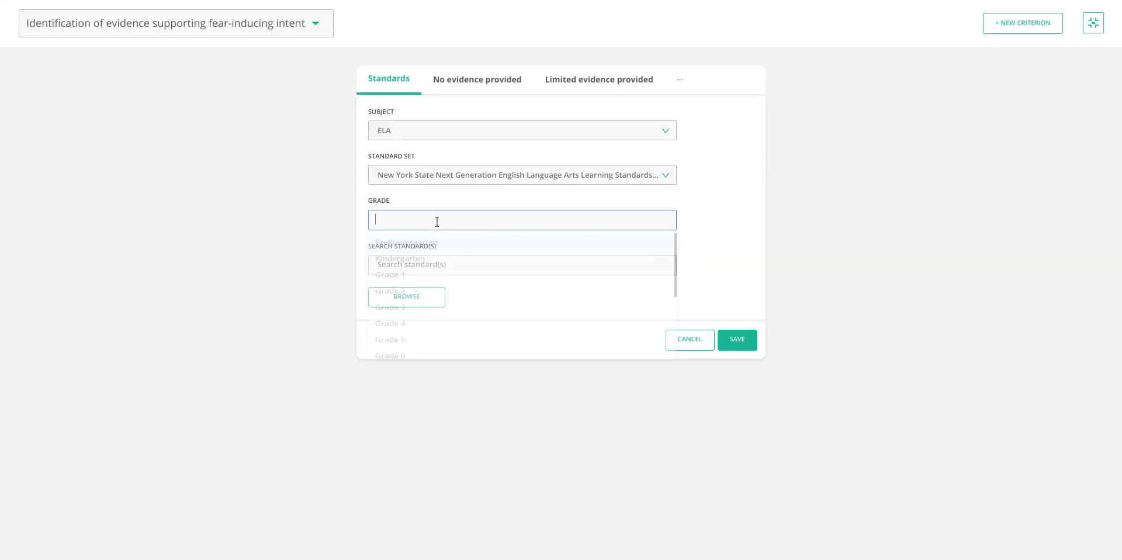
scroll(433, 315, down, 3)
click(417, 313)
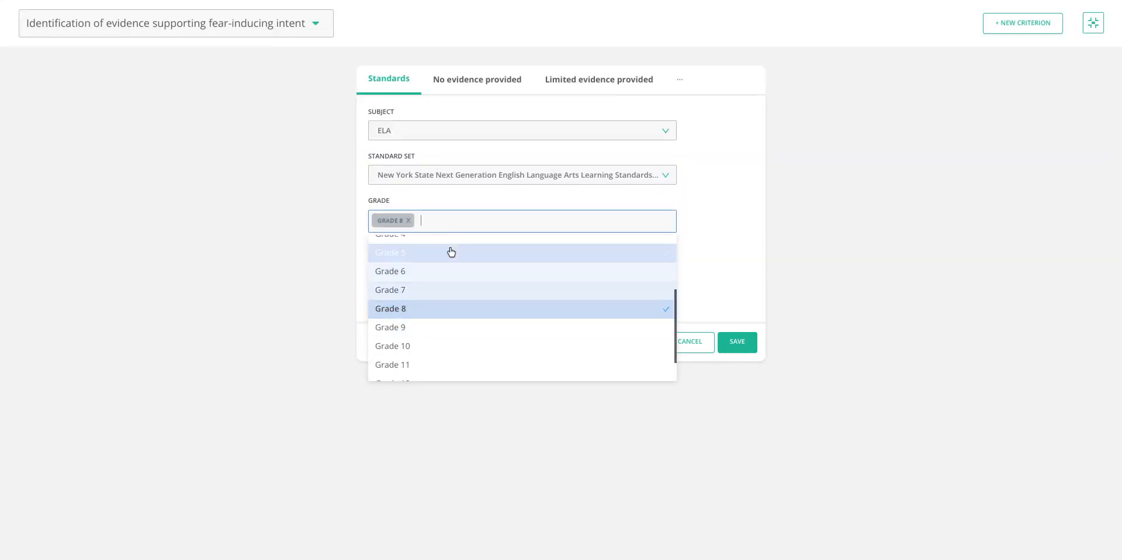
click(448, 269)
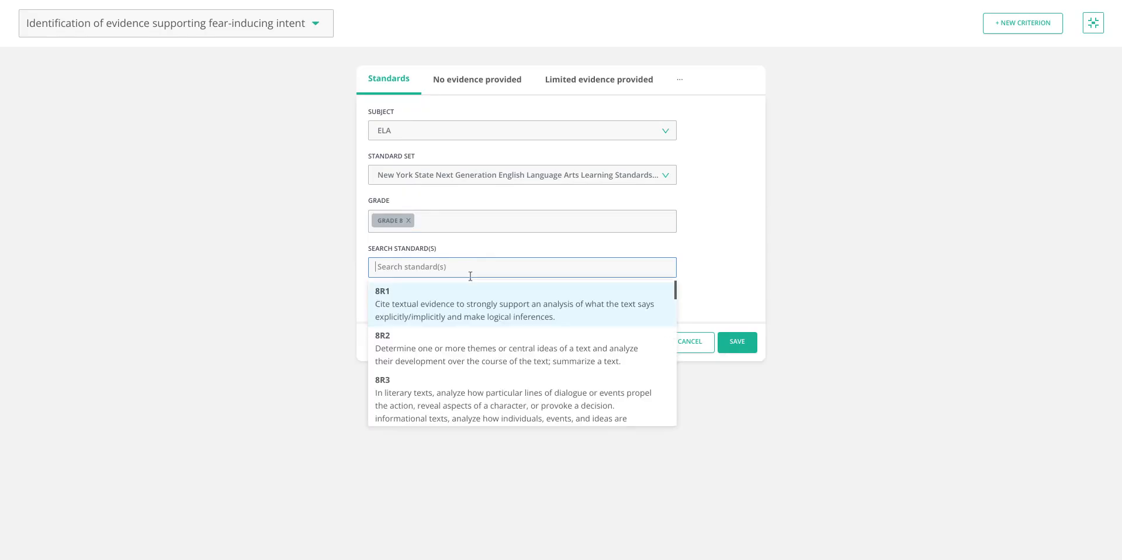
click(472, 310)
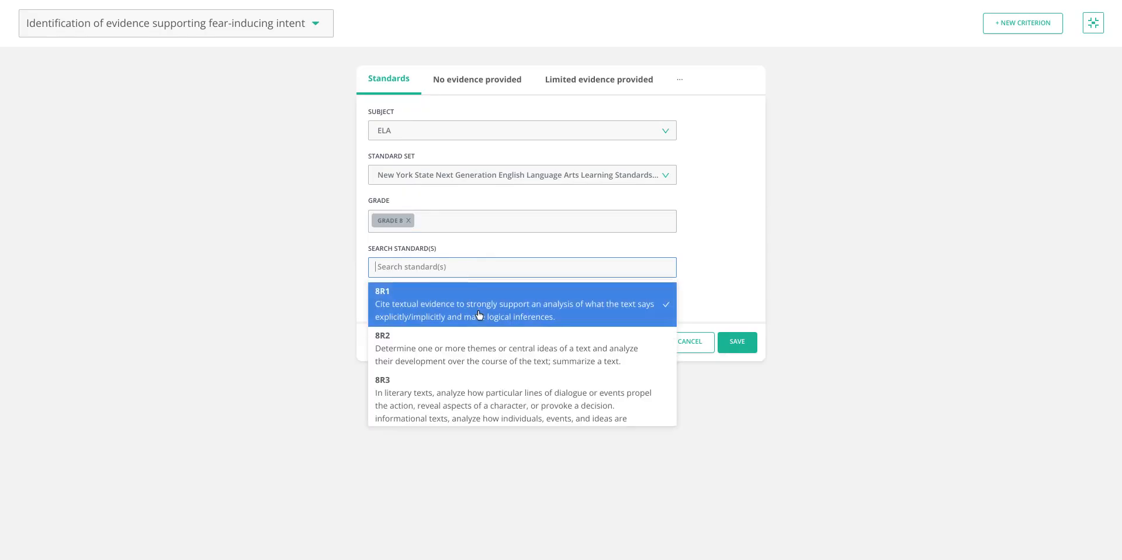
click(491, 348)
click(733, 345)
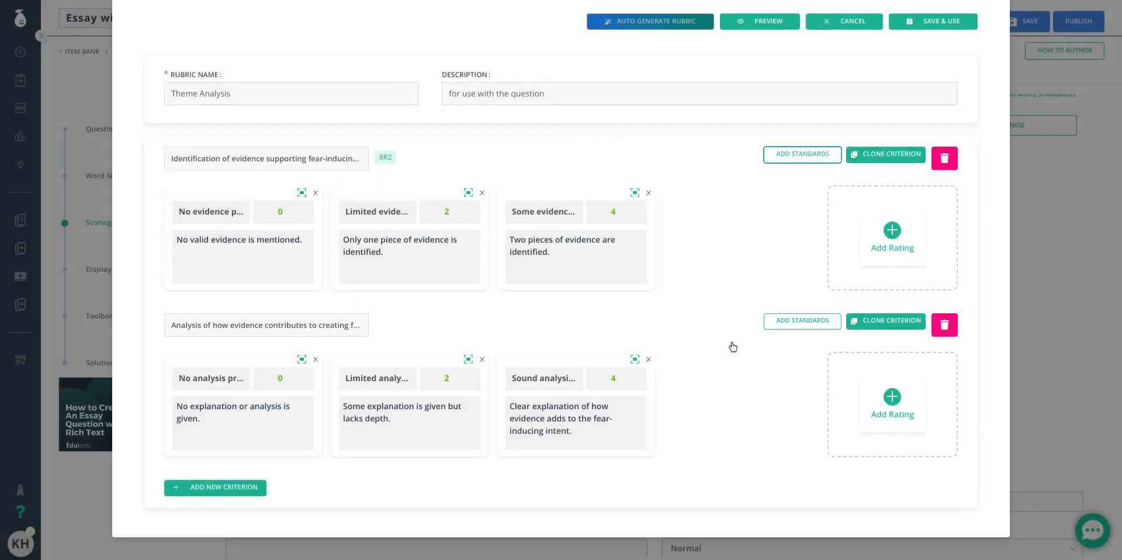
Add the Grade 8 standard 8R3 to the criterion on analysis of how evidence contributes to creating fear and save it.
click(795, 322)
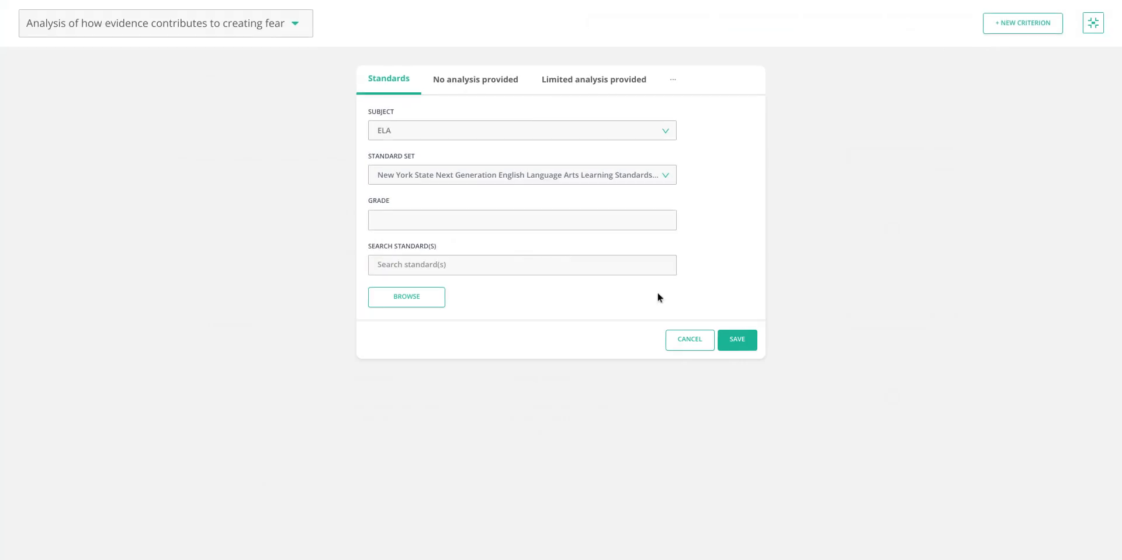
click(454, 227)
scroll(461, 296, down, 2)
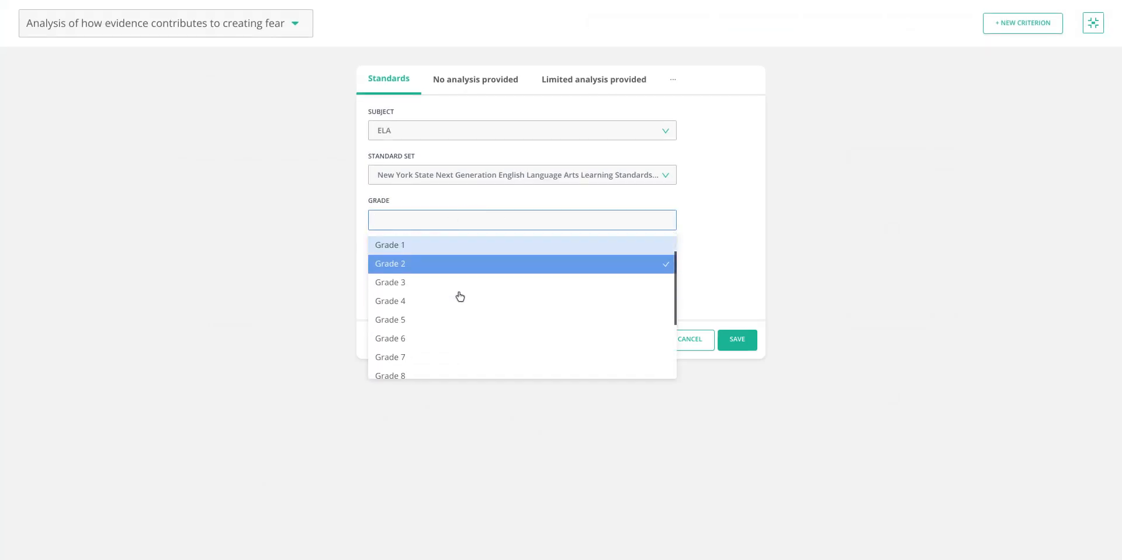
click(421, 364)
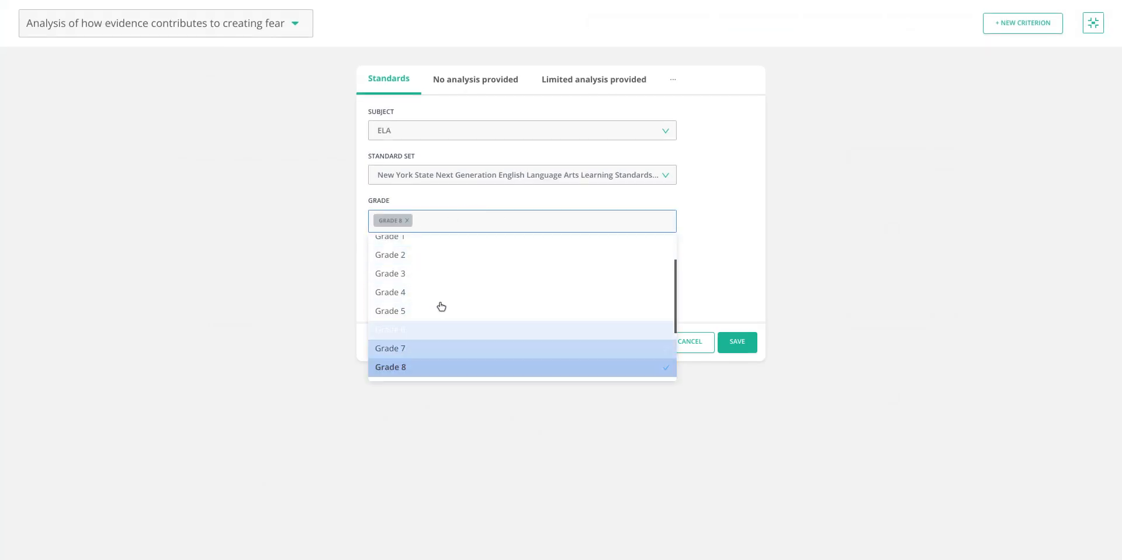
click(695, 257)
click(433, 270)
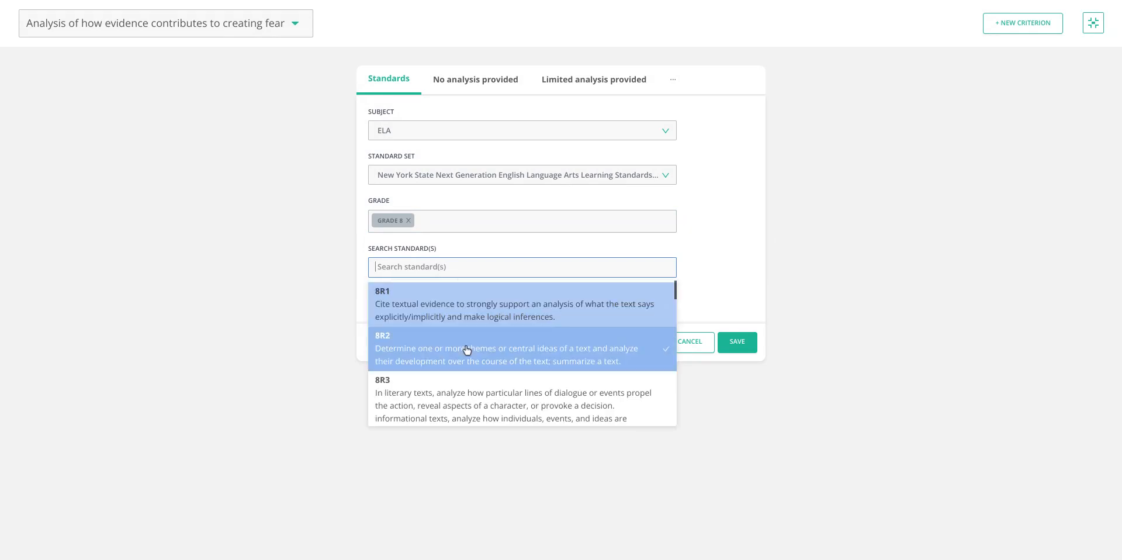
scroll(466, 360, down, 1)
click(466, 367)
click(737, 342)
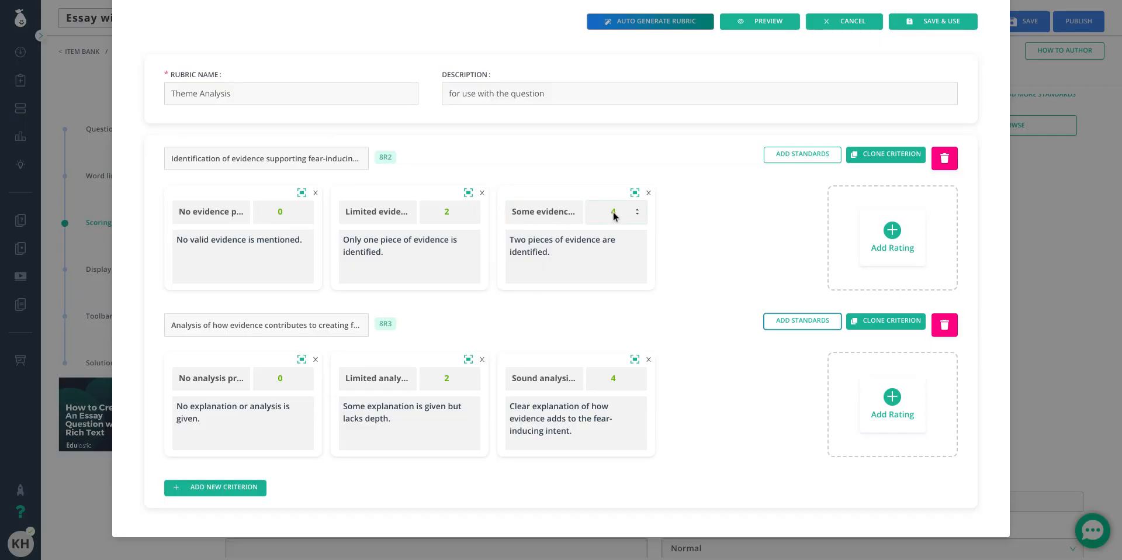
Set the points of the highest rating in both rubric criteria to .5.
drag(617, 211, 599, 207)
text(.5)
drag(617, 379, 610, 383)
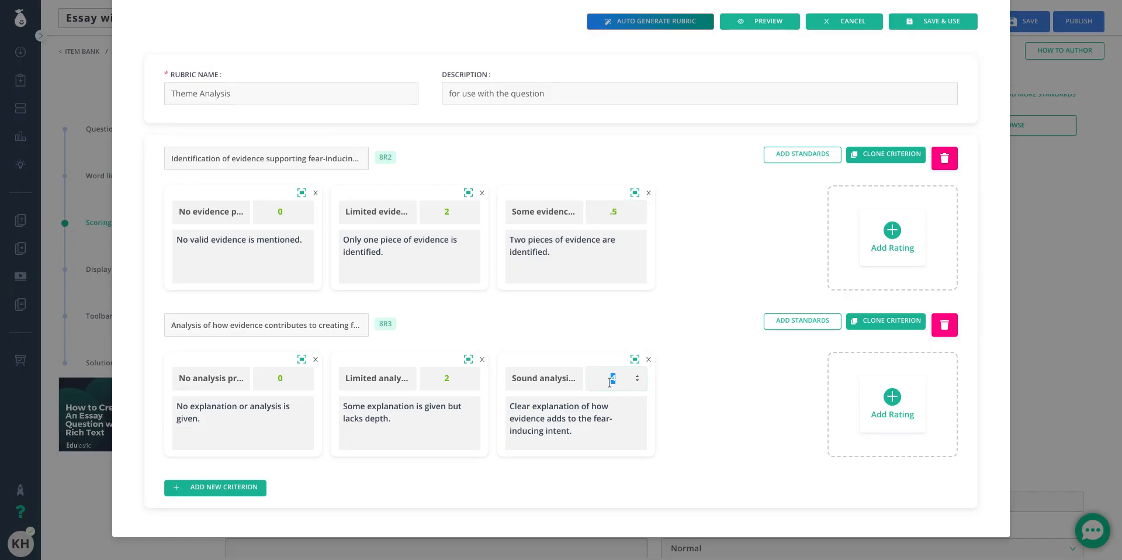
text(.5)
Set the highest rating in both criteria to 4 points and save the rubric for use with the question.
drag(610, 212, 621, 212)
text(4)
drag(617, 379, 608, 379)
text(4)
click(956, 24)
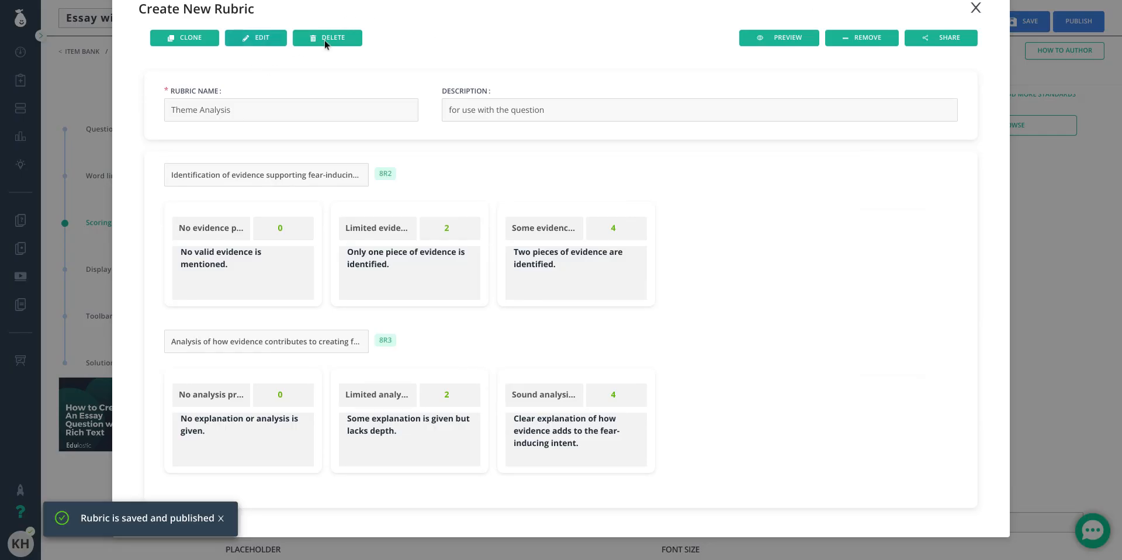
click(978, 9)
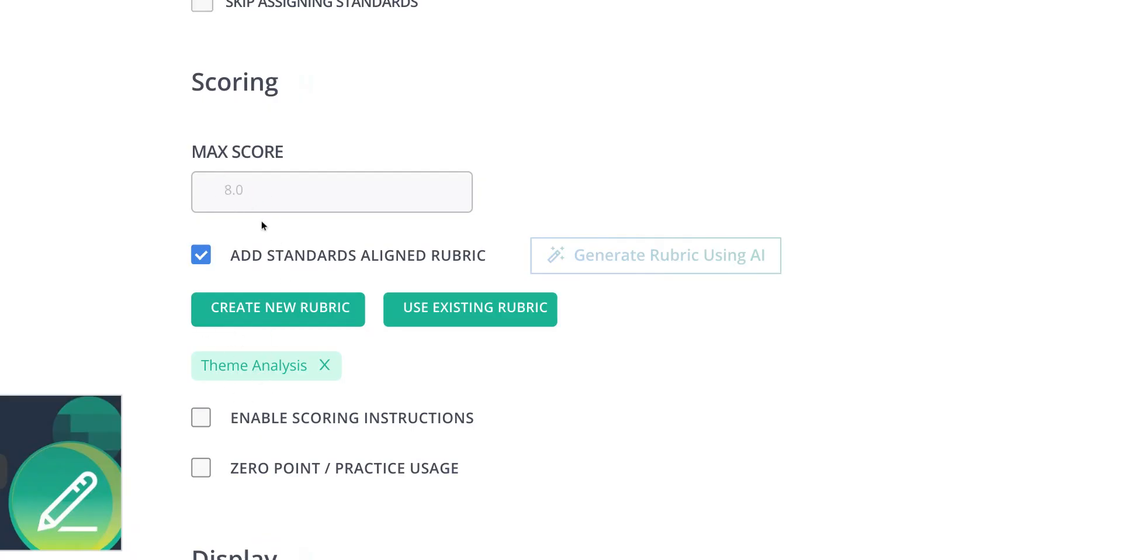
scroll(374, 334, down, 2)
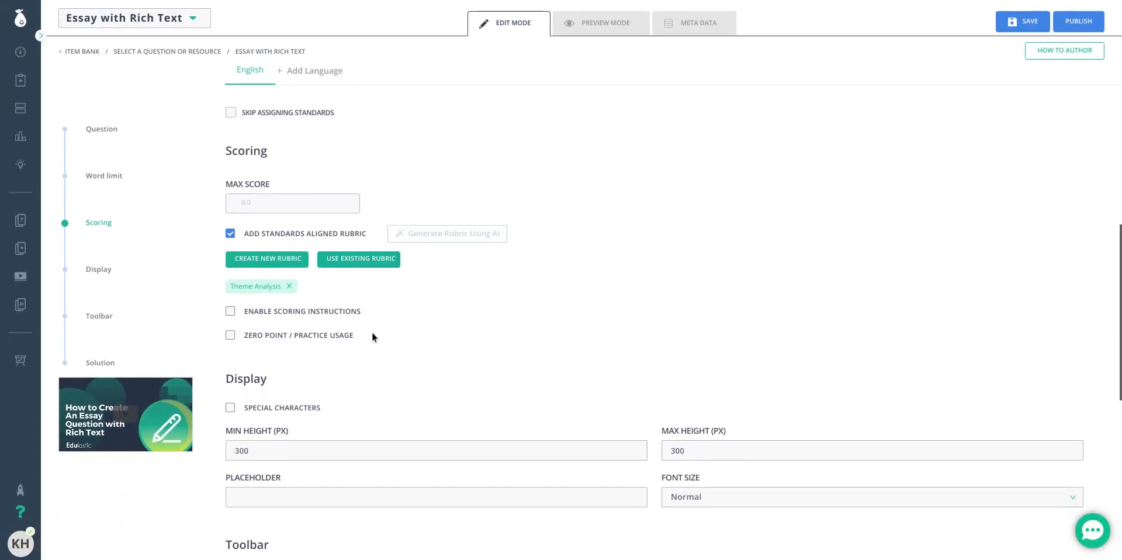
scroll(282, 305, down, 2)
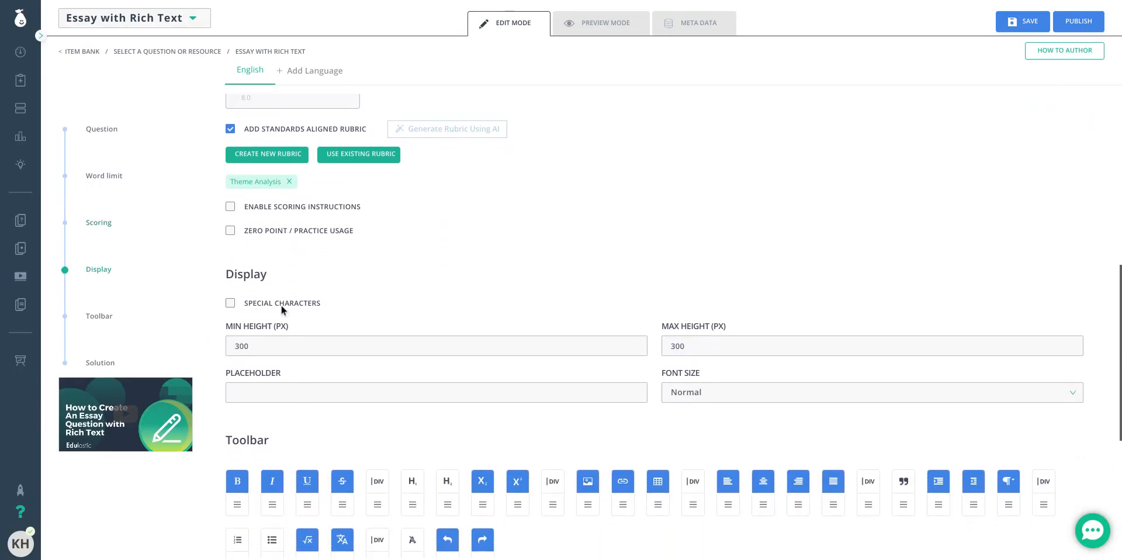
scroll(282, 305, down, 5)
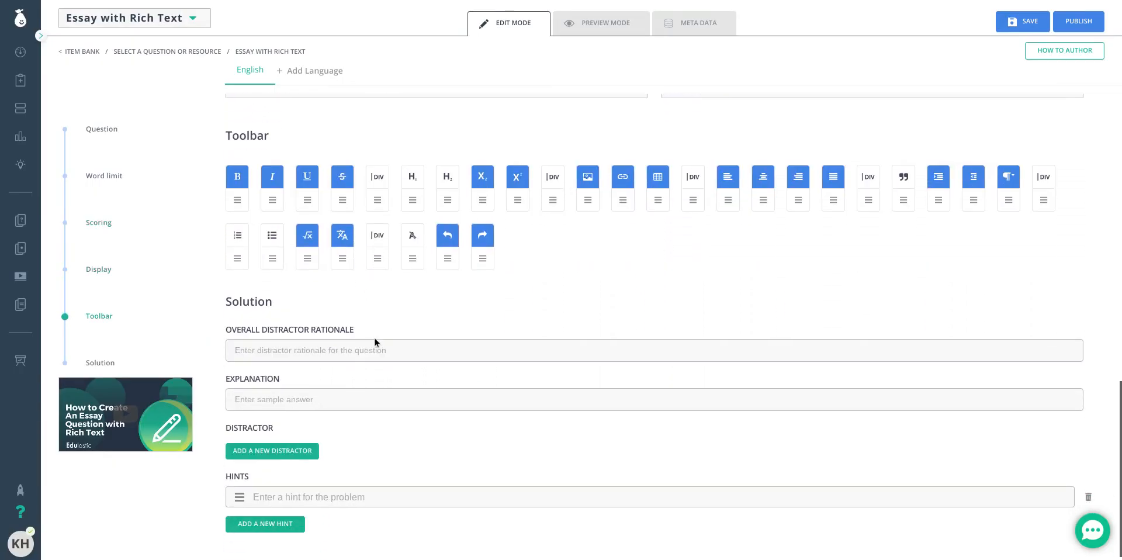
scroll(374, 338, up, 10)
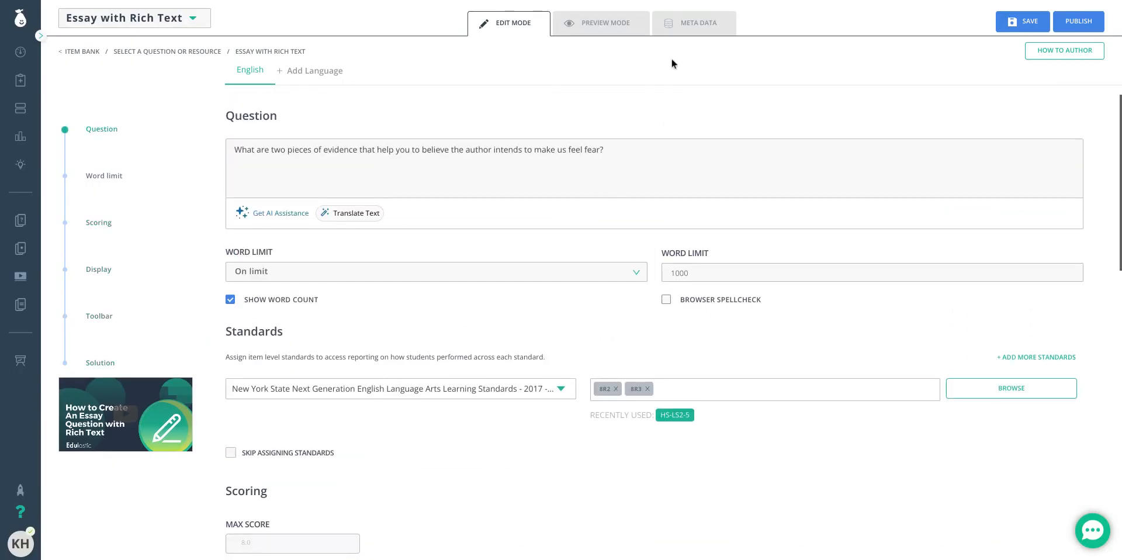
Save and publish the essay question, and create a new test containing that selected item.
click(1020, 22)
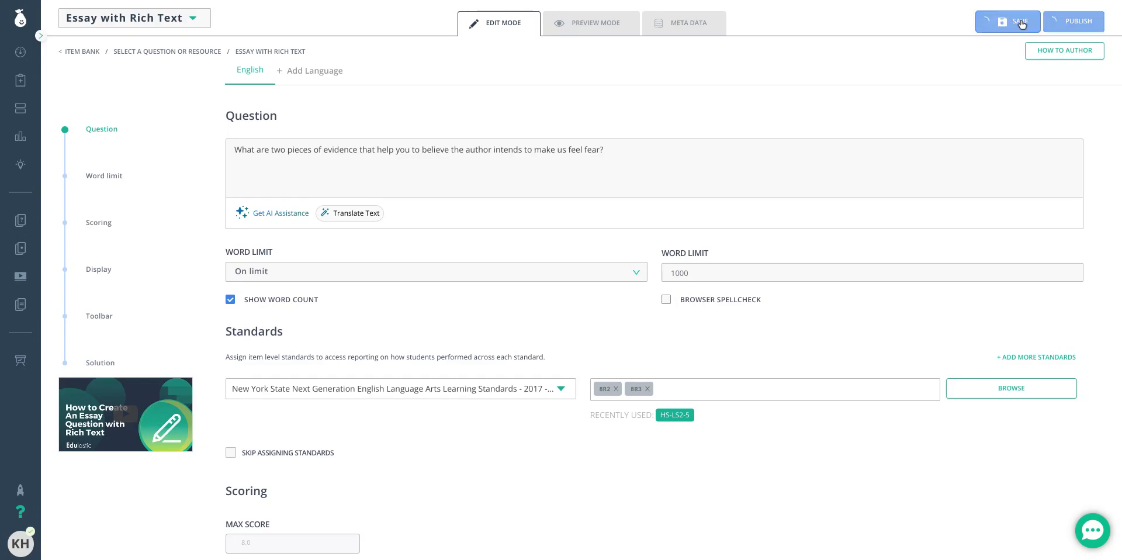
click(1071, 21)
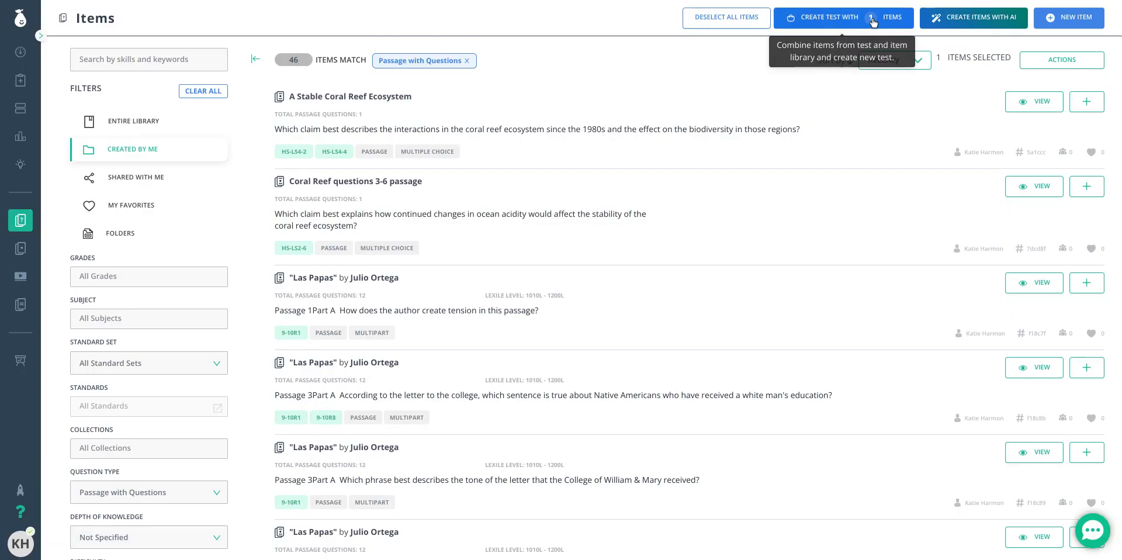
click(835, 19)
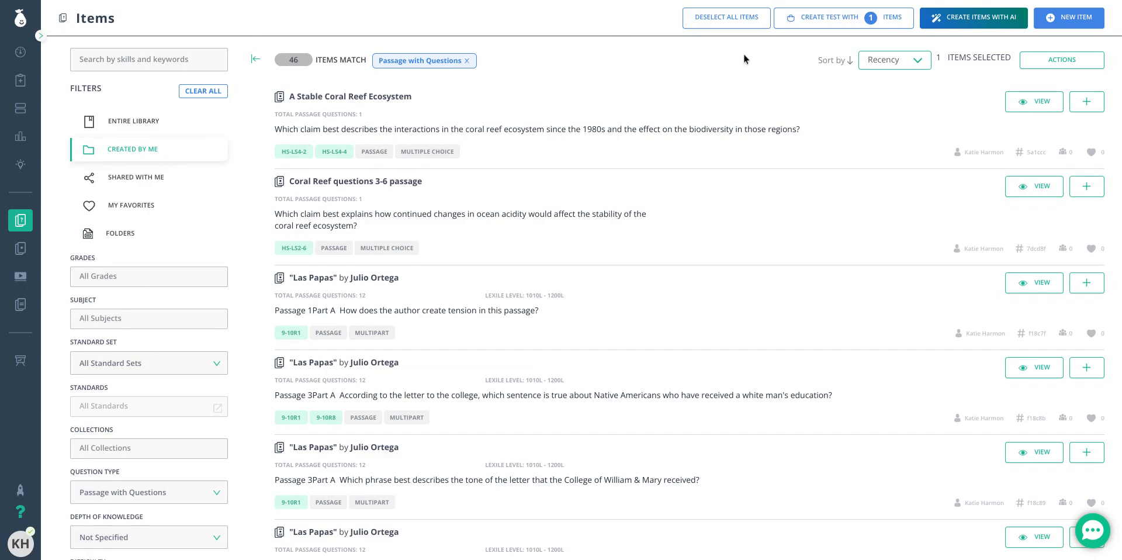
click(841, 17)
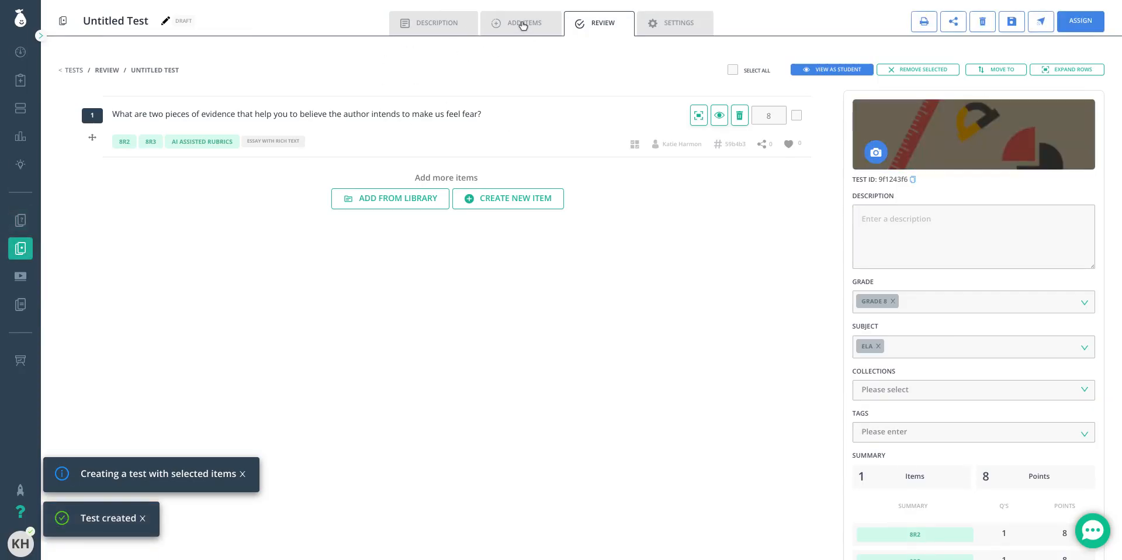
Rename the untitled test as "Evidence and Analysis Question".
click(554, 28)
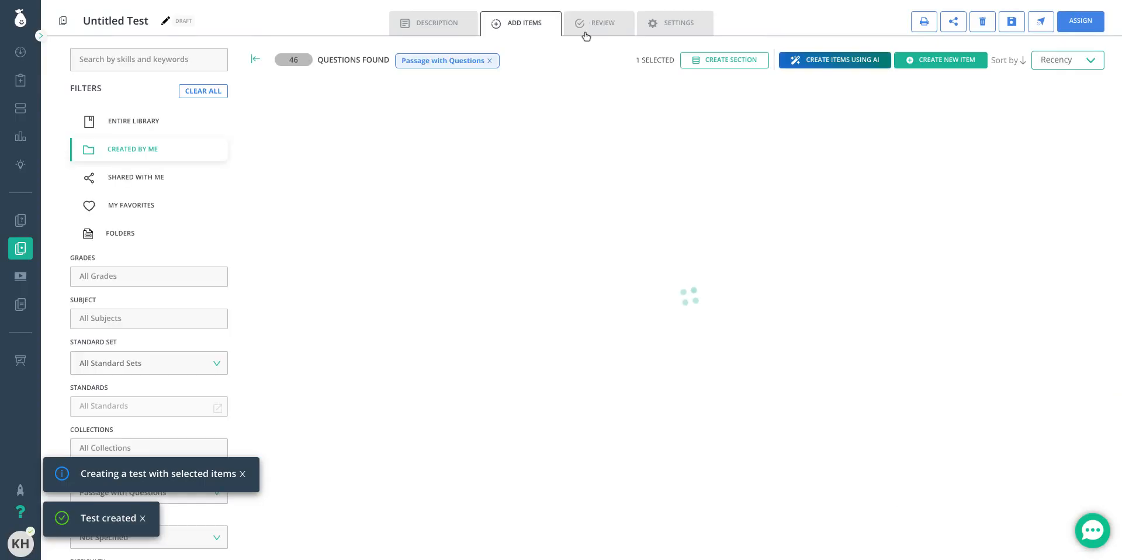
click(586, 28)
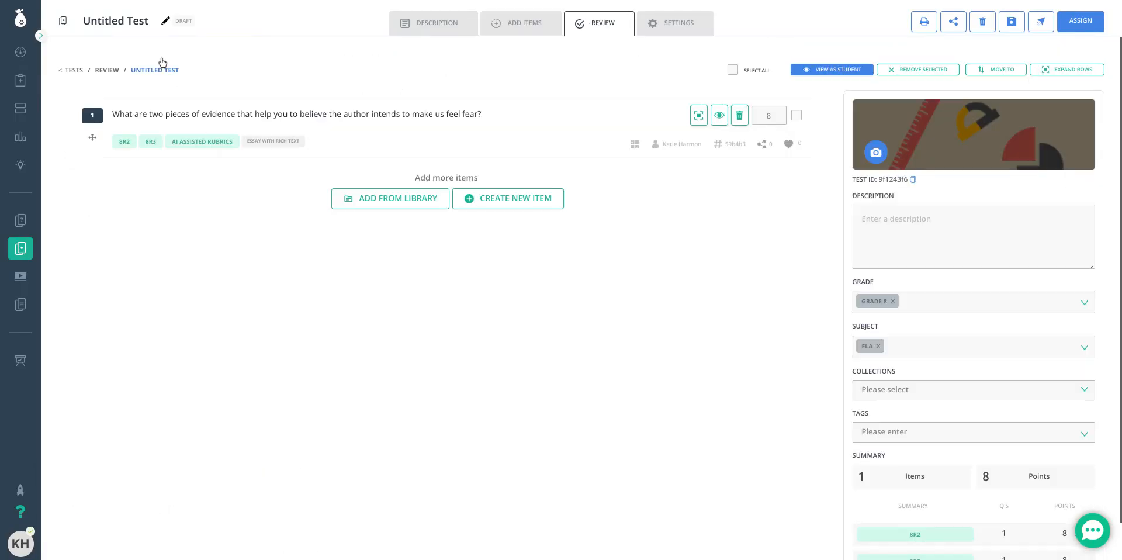
click(165, 20)
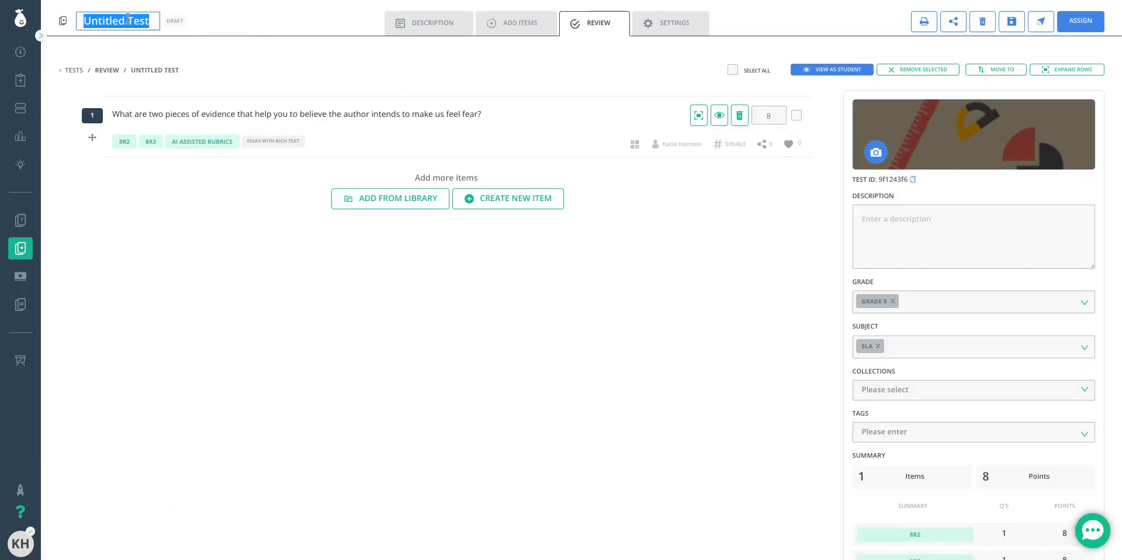
text(Evid)
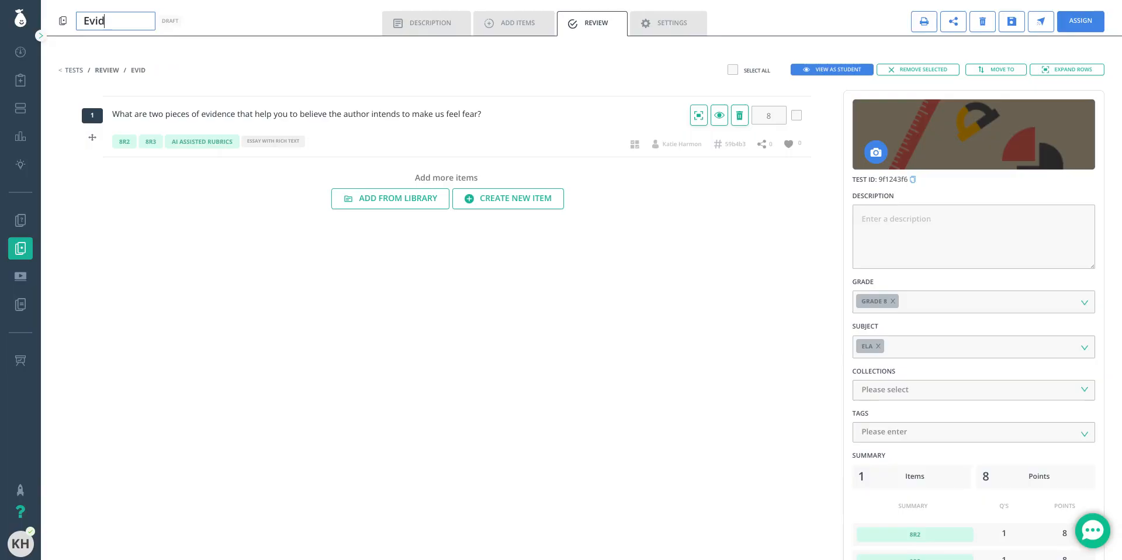
text(ence and Analyis)
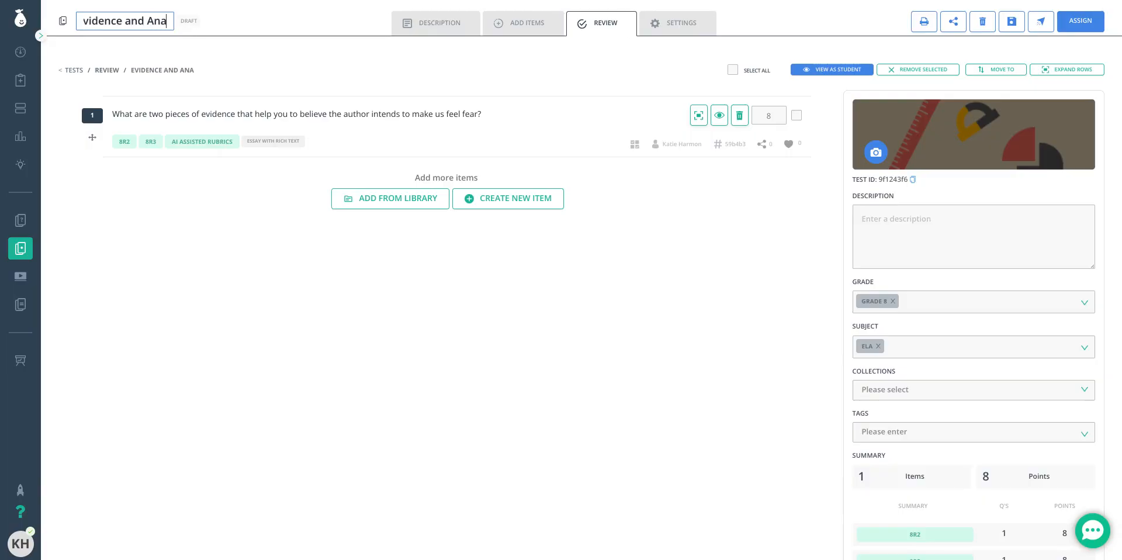
key(BackSpace)
key(BackSpace)
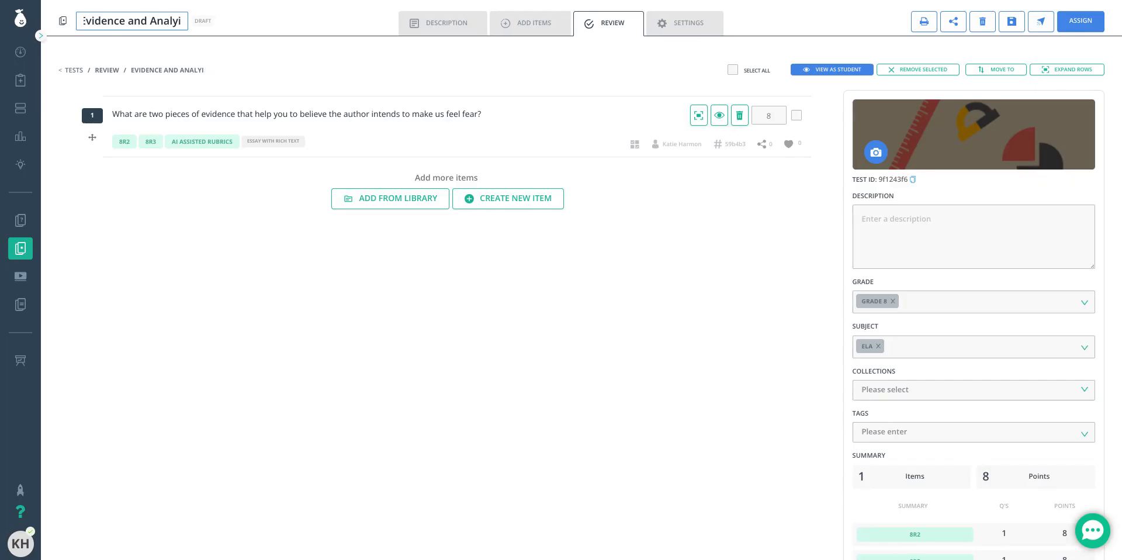
text(sis Question)
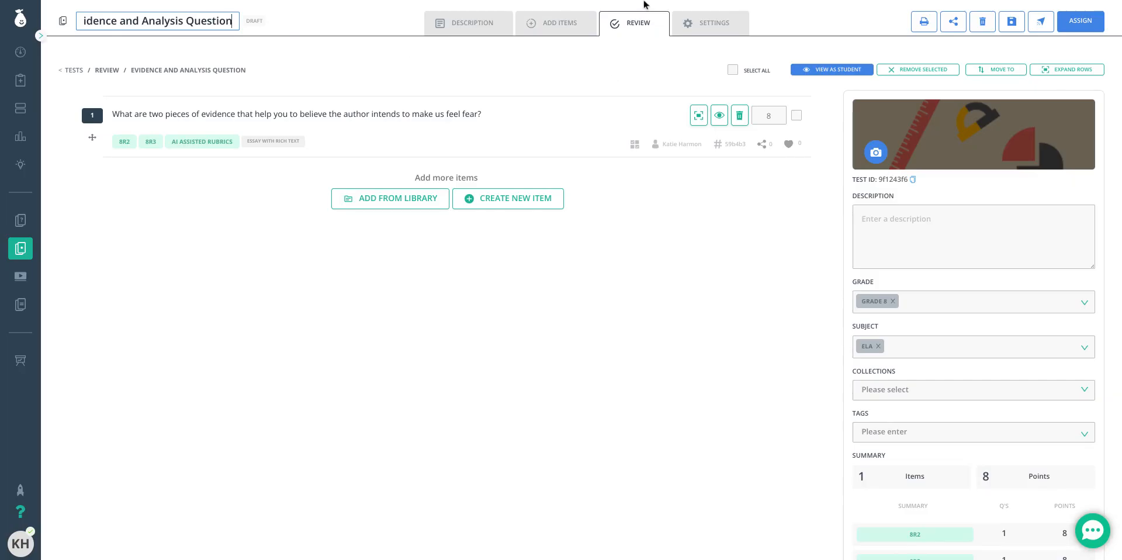
Turn on Show Rubric to Students and auto evaluation by AI for essay questions with a rubric in the test settings.
click(714, 28)
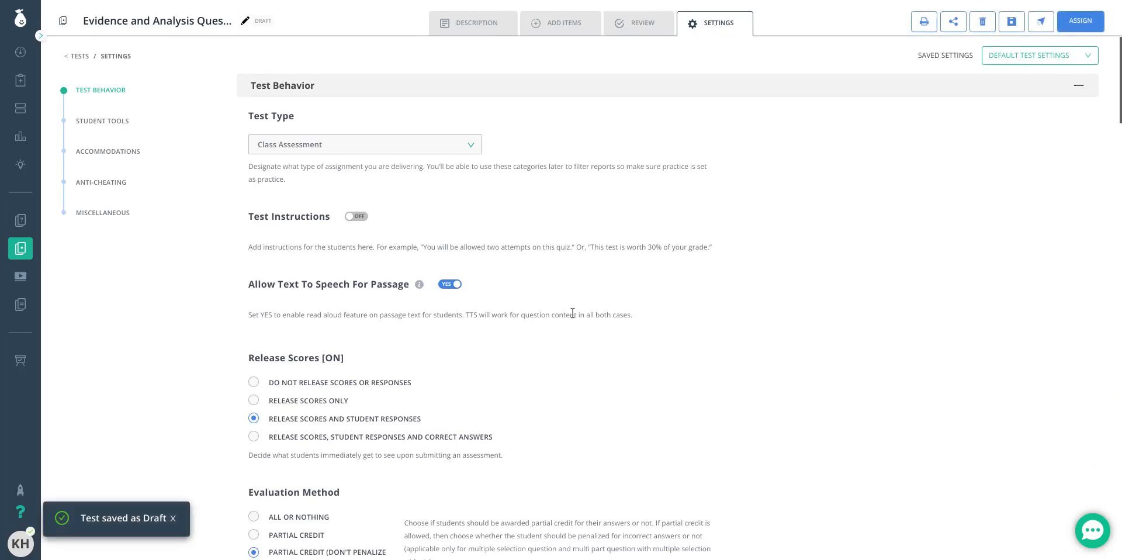
scroll(549, 306, down, 7)
scroll(545, 305, down, 1)
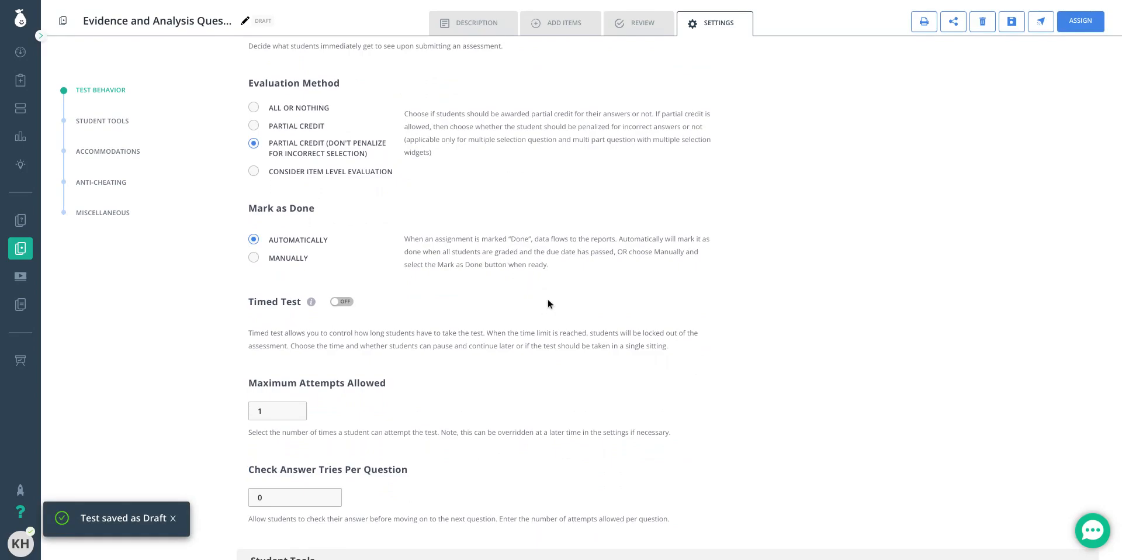
scroll(532, 294, down, 6)
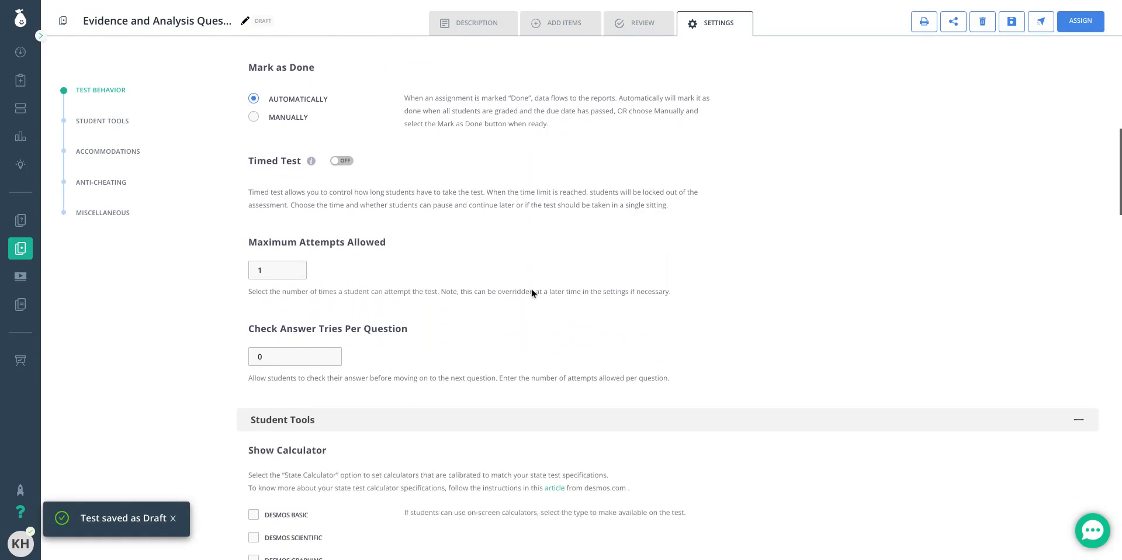
scroll(531, 288, down, 4)
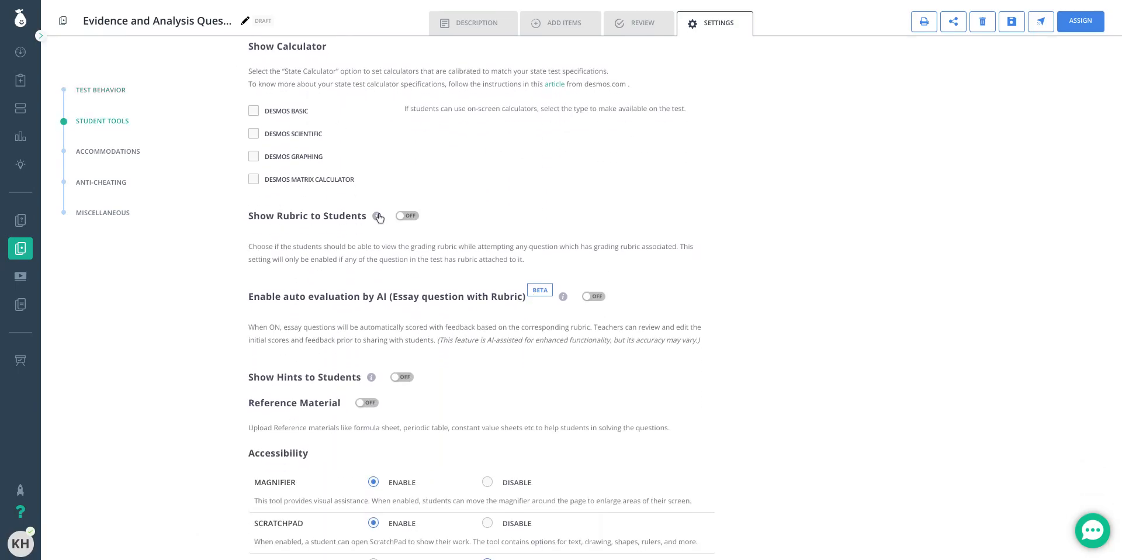
click(408, 219)
click(596, 295)
Save the test as a draft and publish it.
scroll(647, 310, up, 10)
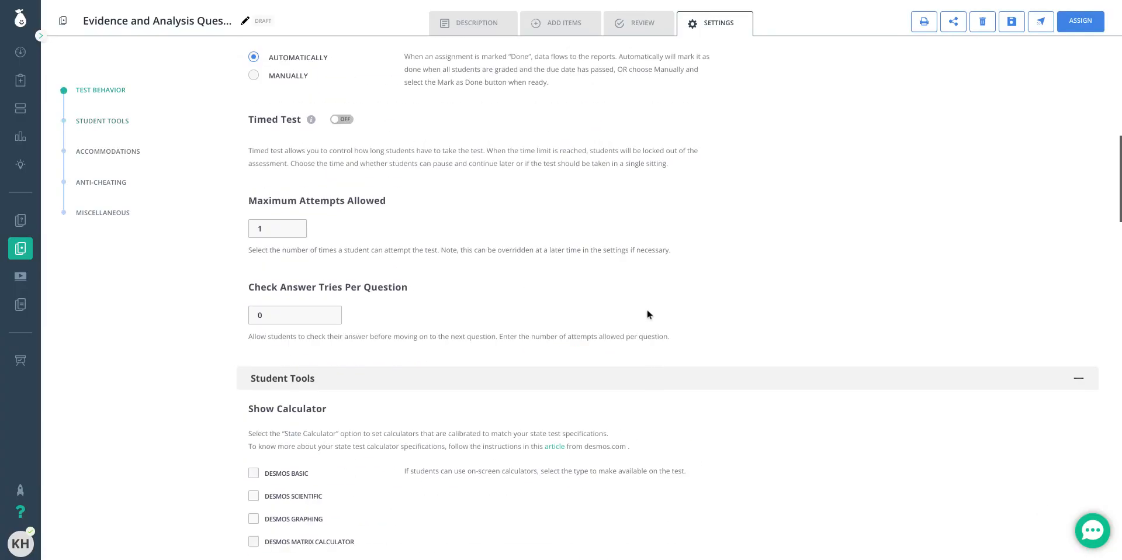
scroll(598, 297, up, 5)
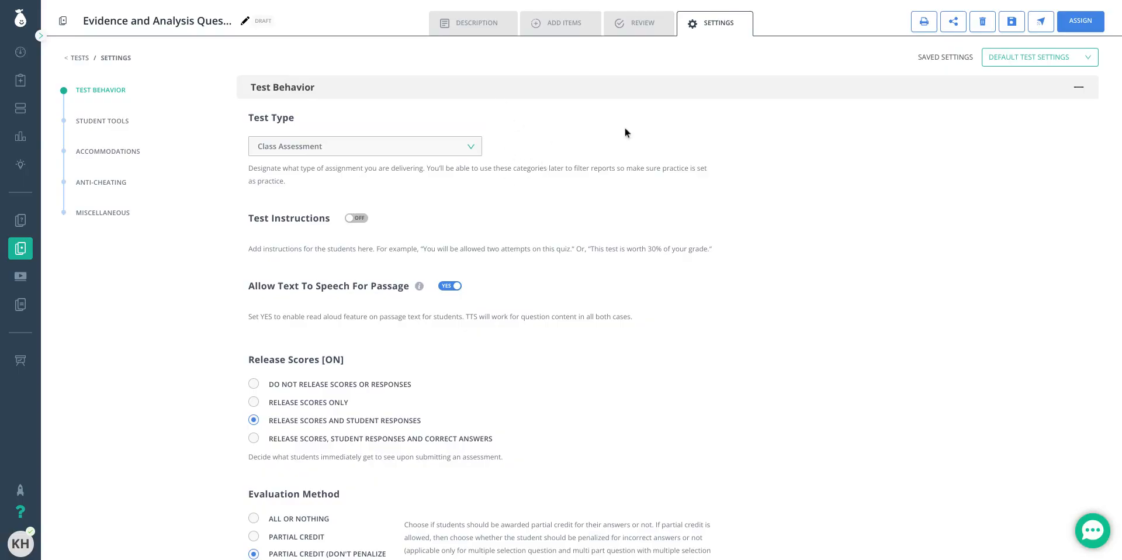
click(1012, 22)
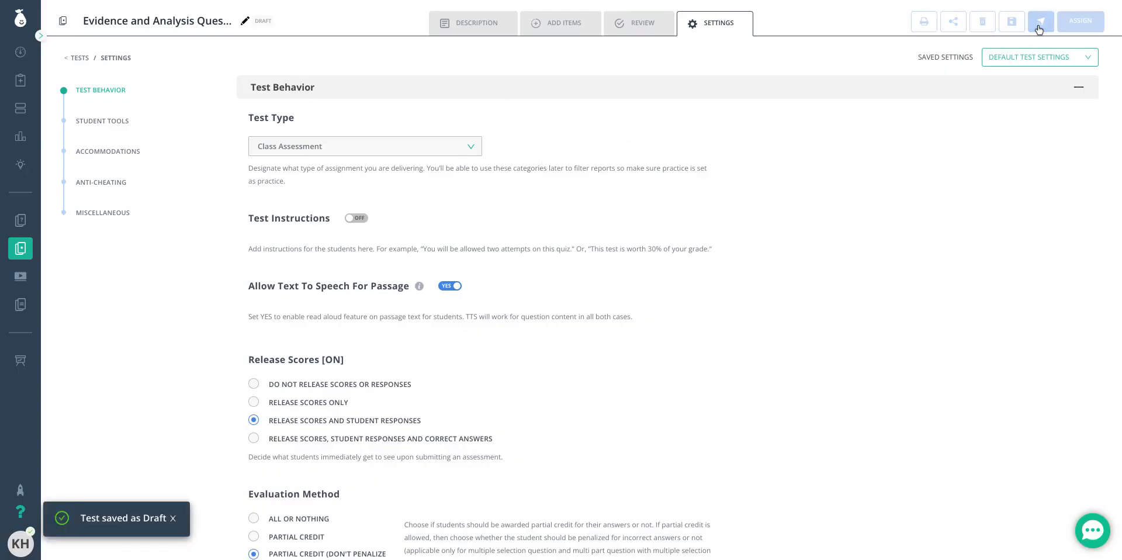
click(1040, 22)
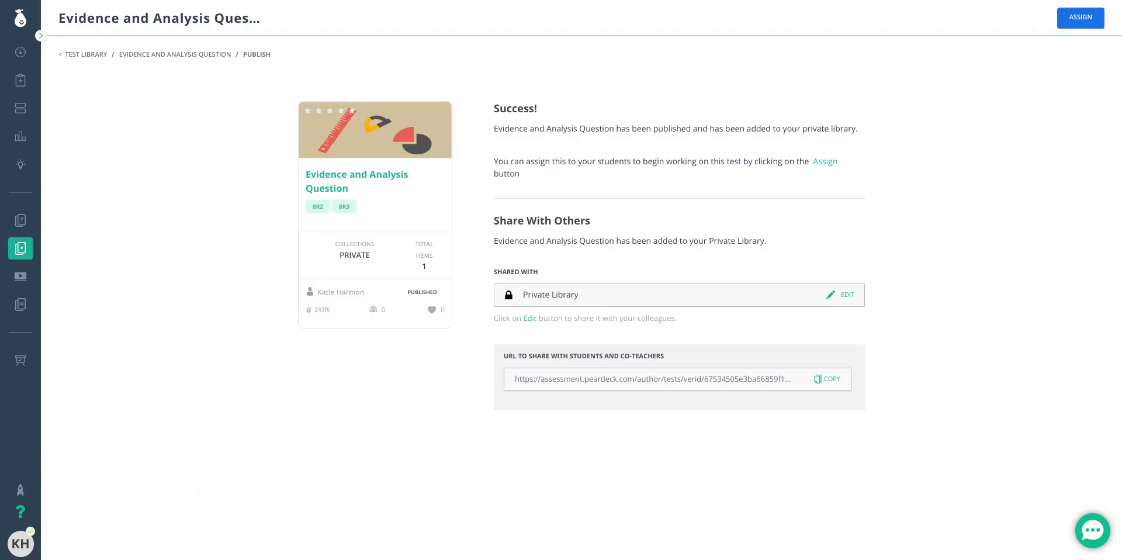
Assign the published test to all students in the Sample Assignments class.
click(1084, 22)
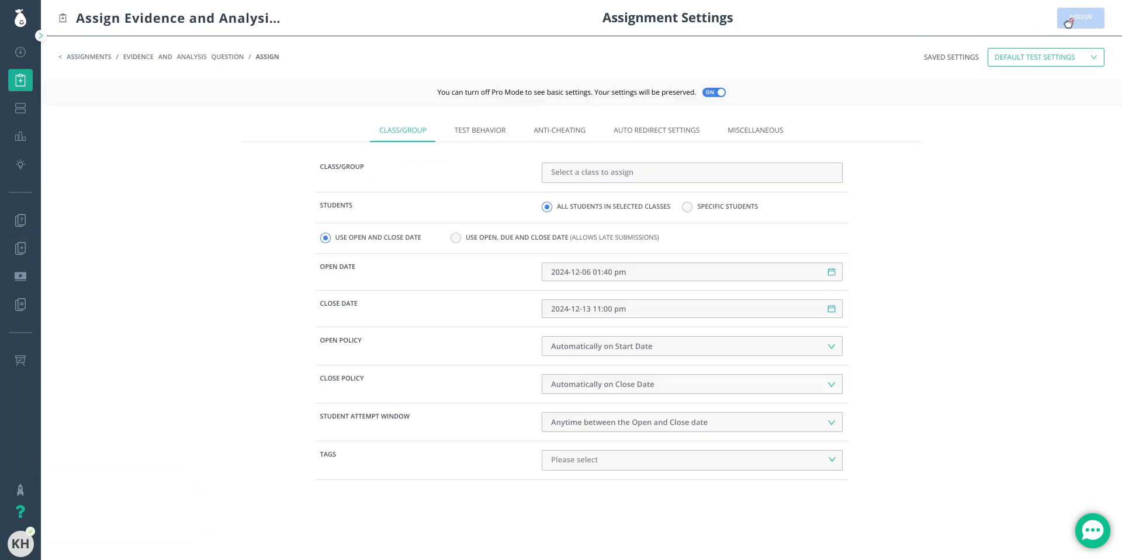
click(637, 173)
click(556, 199)
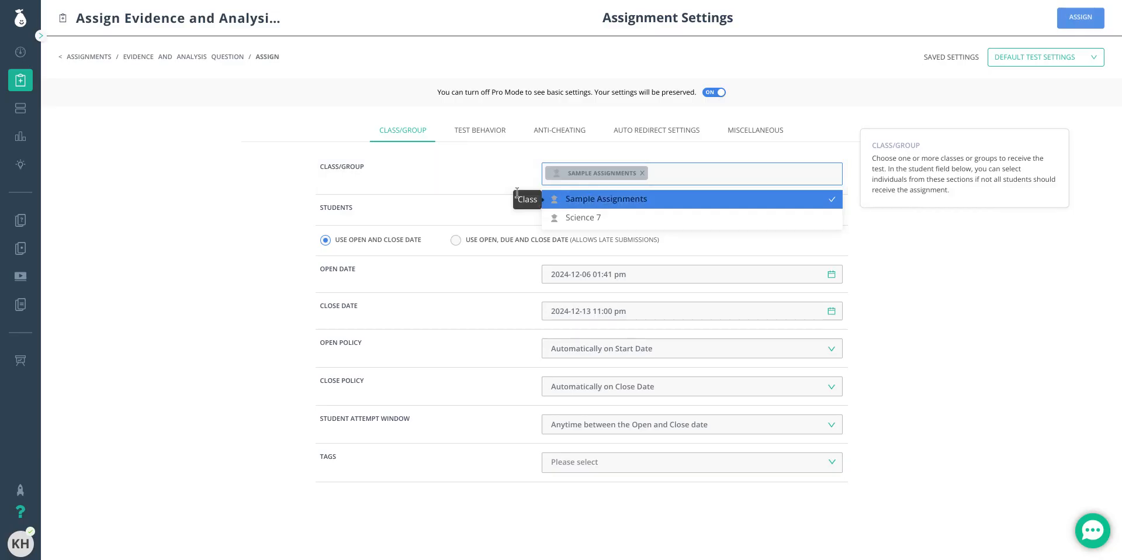
click(449, 173)
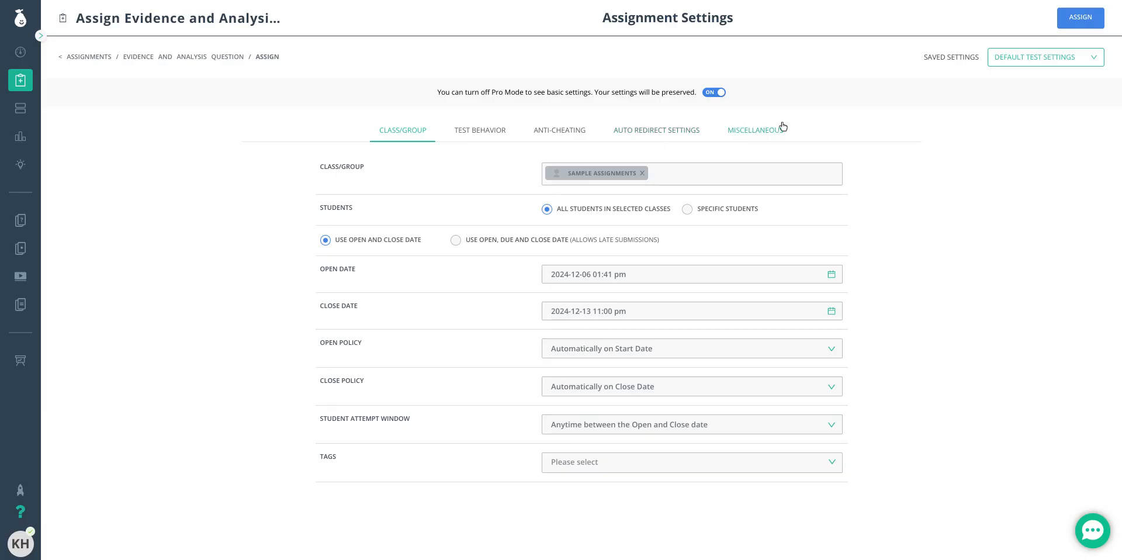
click(1087, 18)
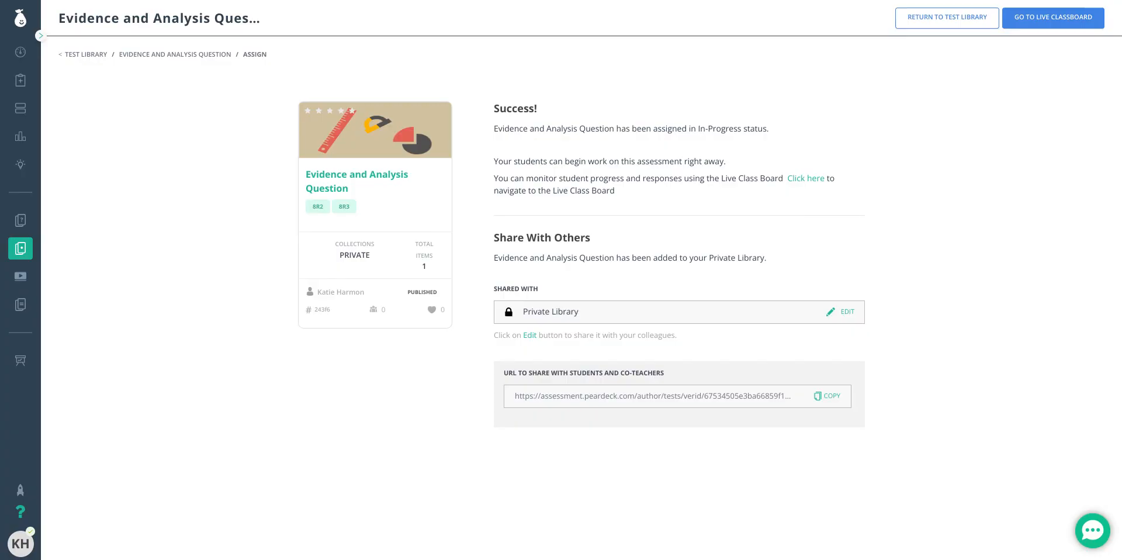
Open the Live Class Board of the Dinosaur Cluster assignment for the Sample Assignments class.
click(34, 79)
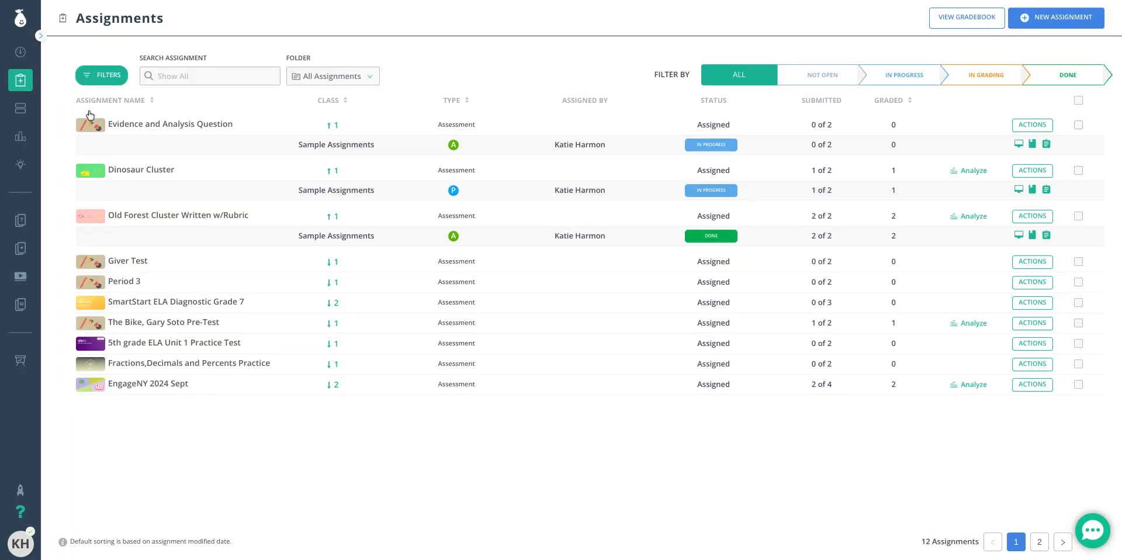
click(166, 170)
click(166, 170)
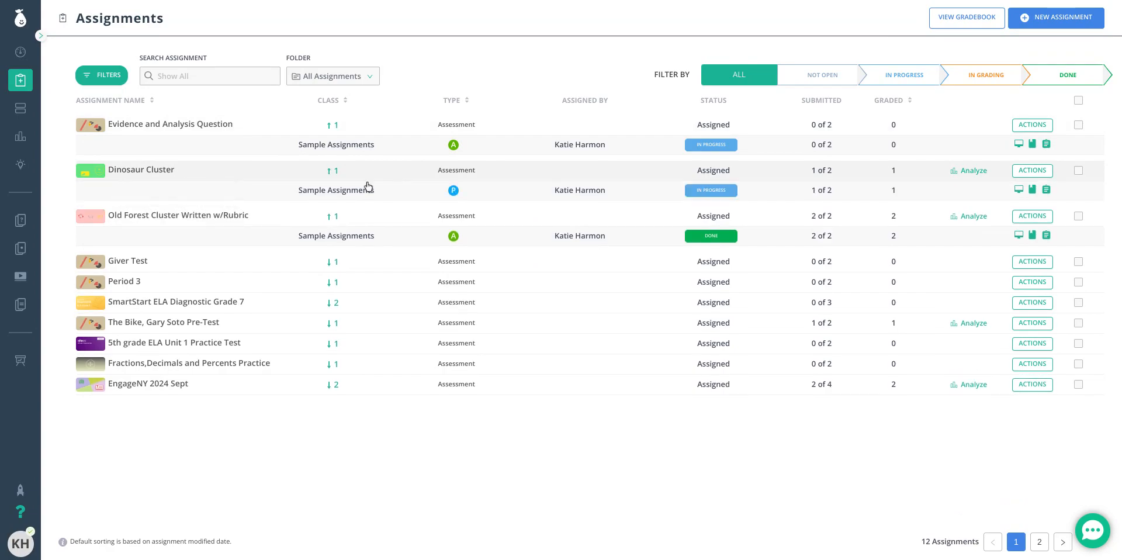
click(321, 192)
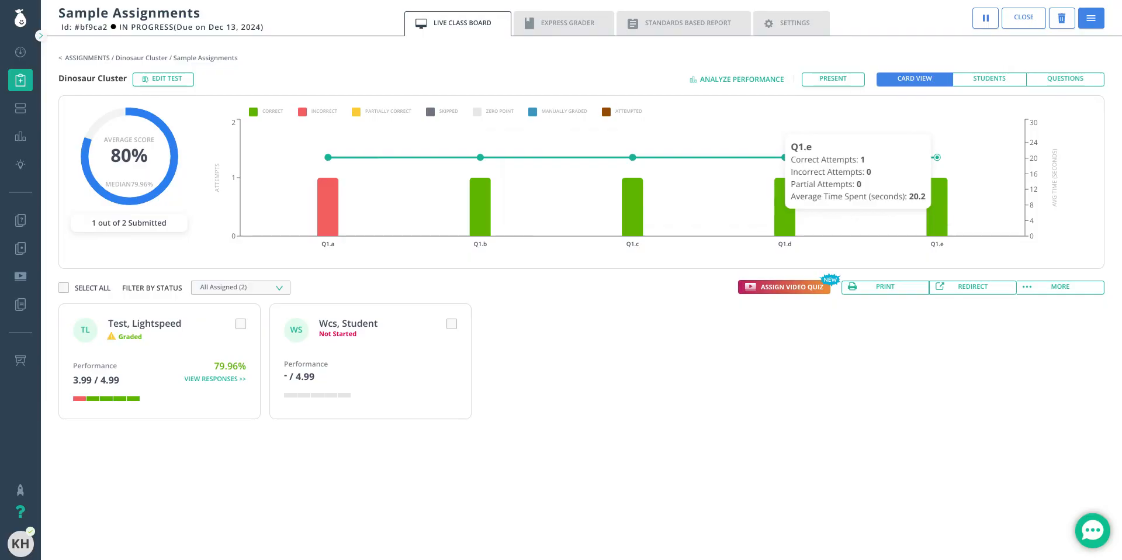
Examine the student's written response to question 1.e together with its rubric scores and feedback.
click(936, 211)
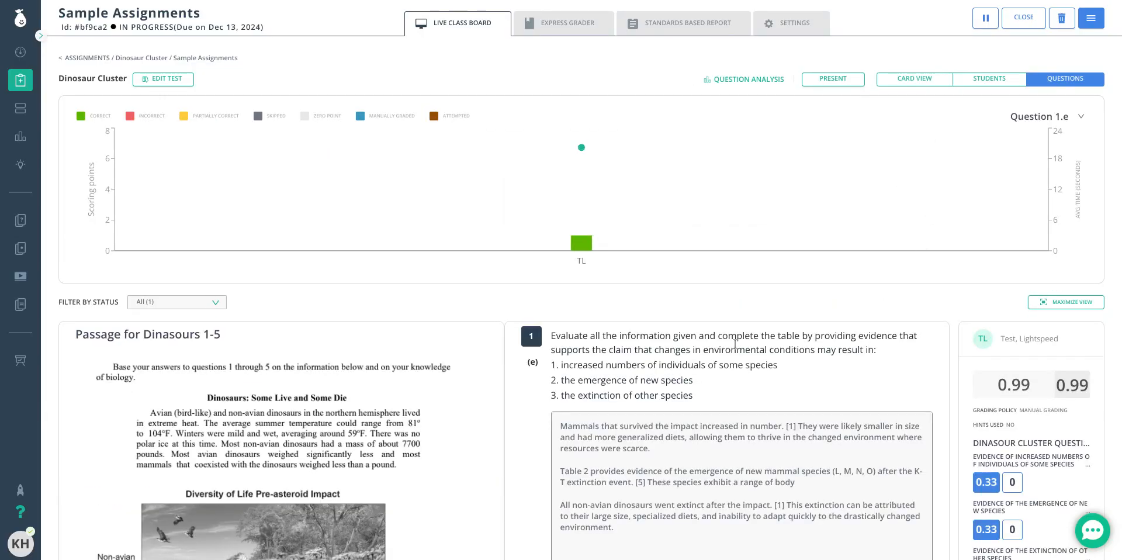
scroll(735, 343, down, 2)
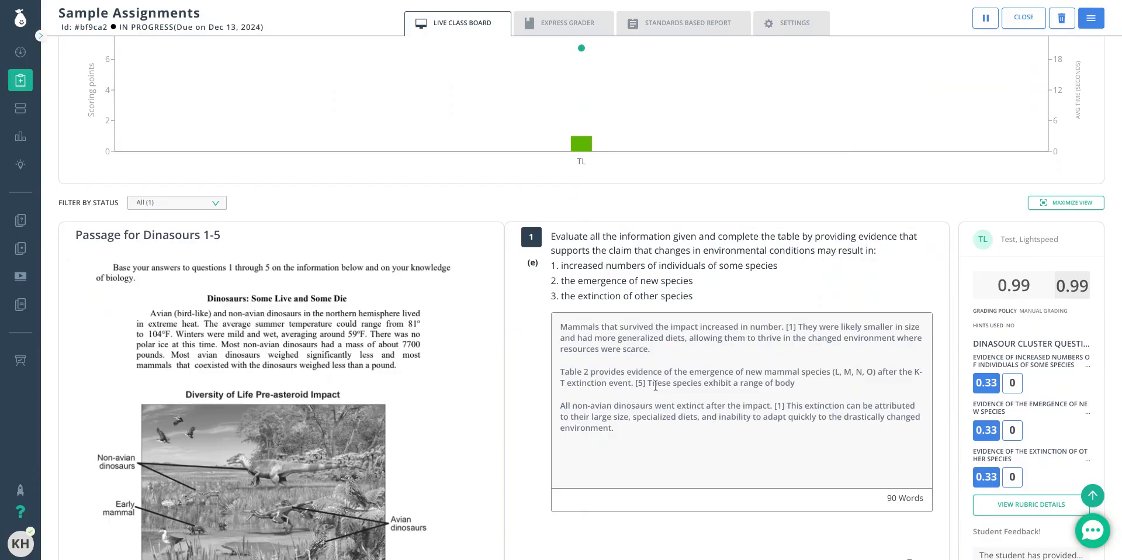
scroll(1026, 333, down, 2)
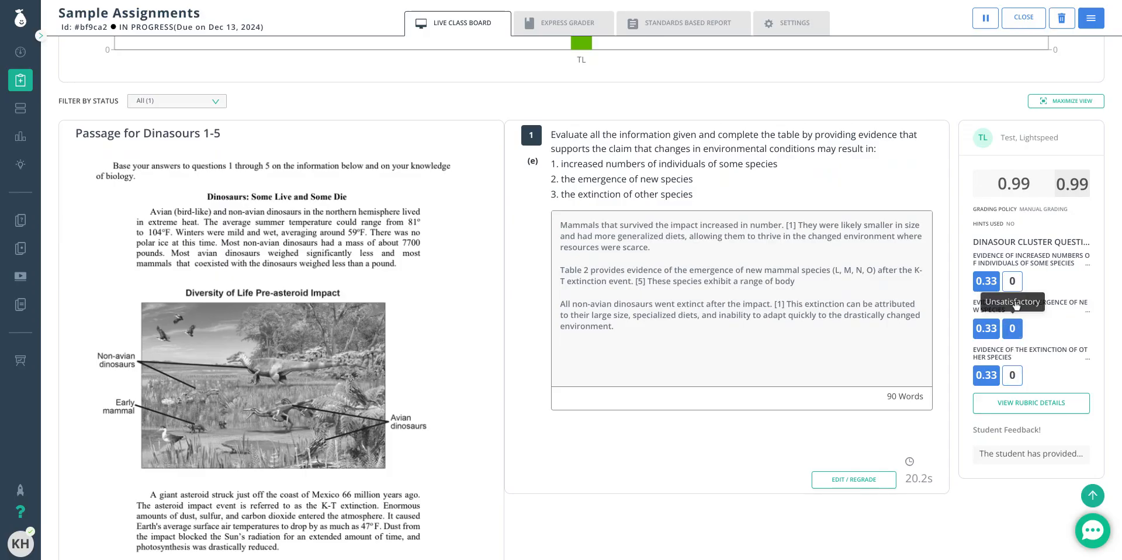
scroll(1023, 294, down, 2)
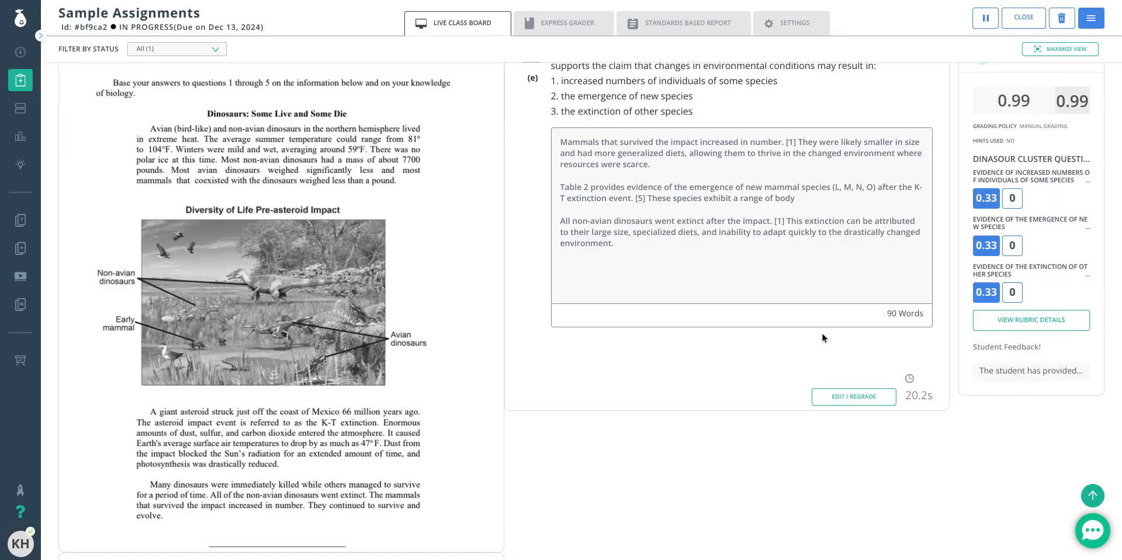
scroll(822, 333, down, 6)
scroll(821, 338, down, 5)
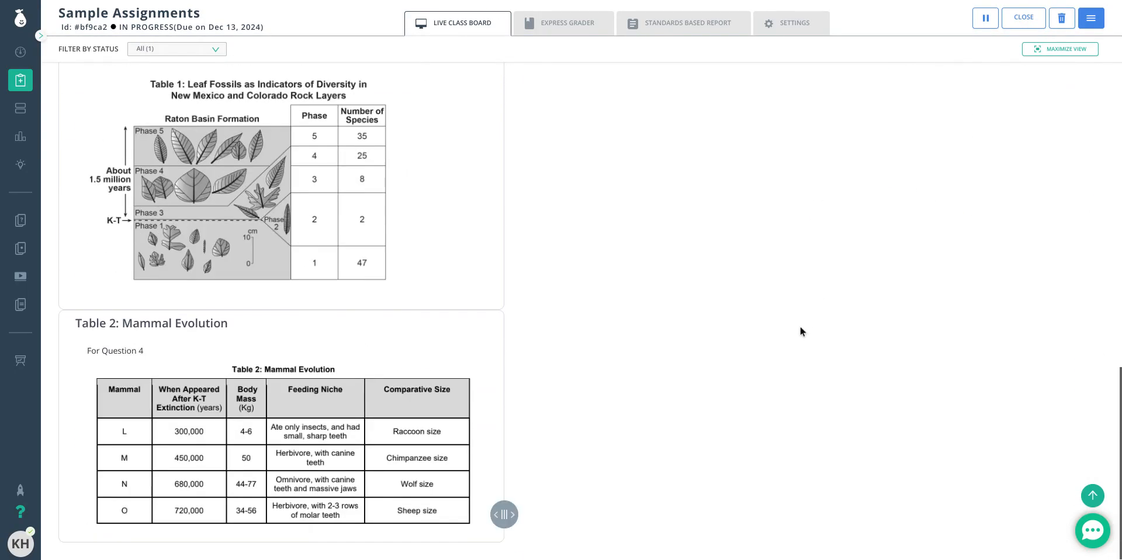
scroll(815, 370, up, 12)
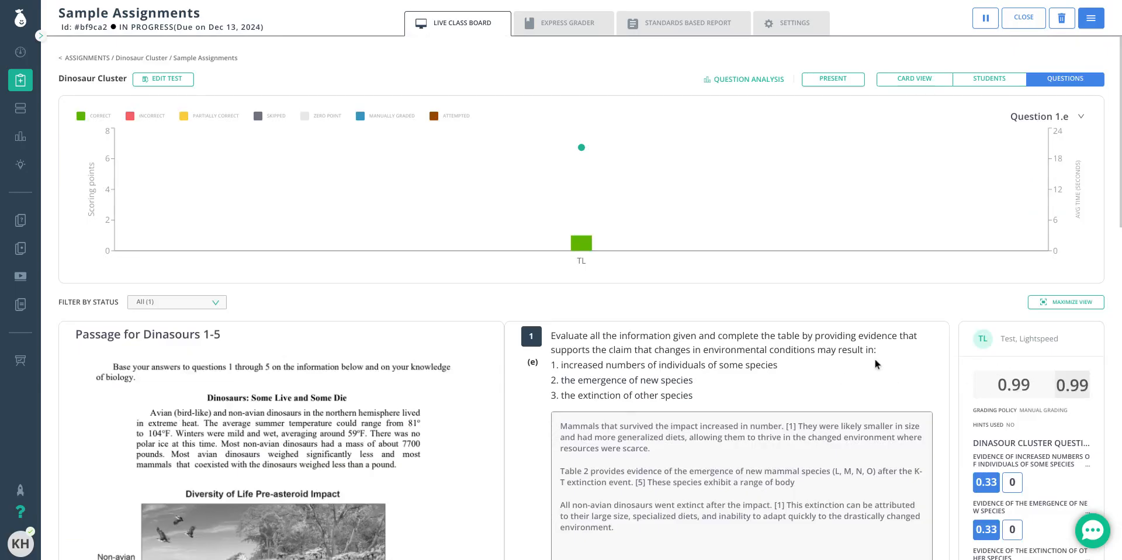
Examine the student's responses, rubric scores and feedback across all Dinosaur Cluster questions in the per-student view.
click(990, 79)
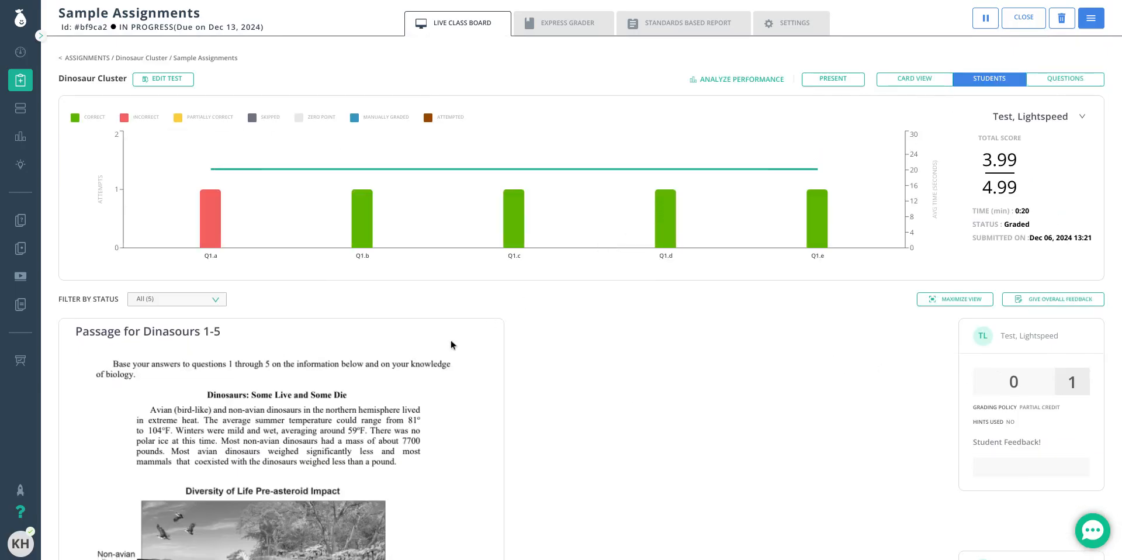
scroll(489, 338, down, 12)
scroll(487, 335, down, 10)
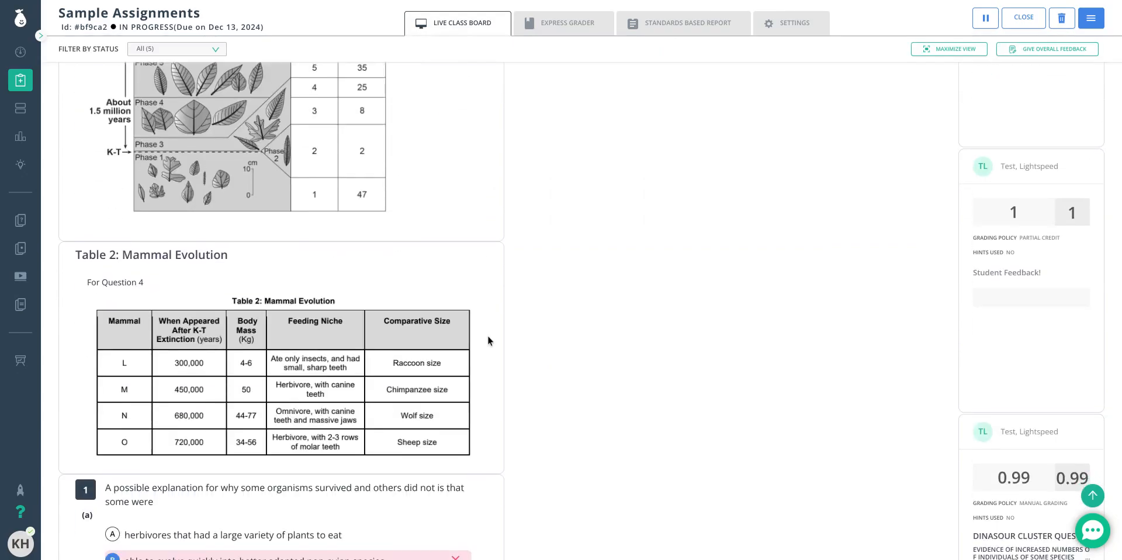
scroll(332, 409, down, 7)
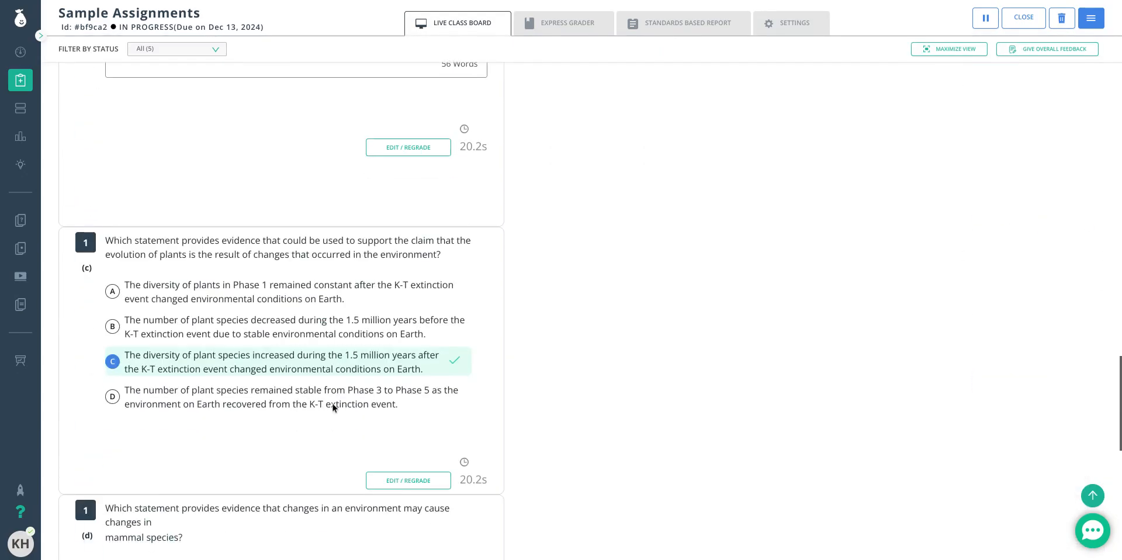
scroll(342, 396, up, 12)
scroll(380, 368, up, 15)
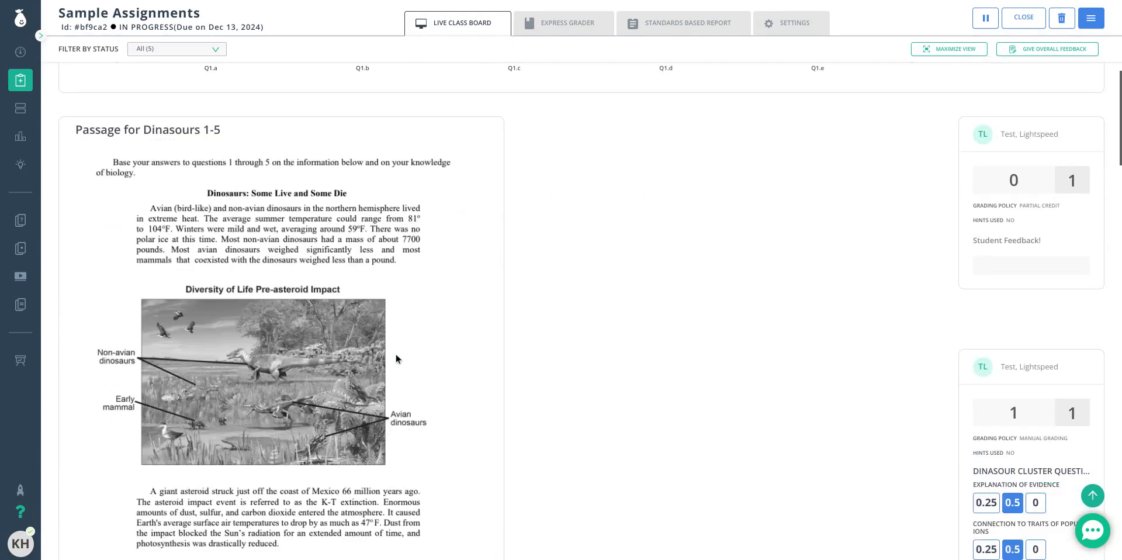
scroll(396, 353, down, 5)
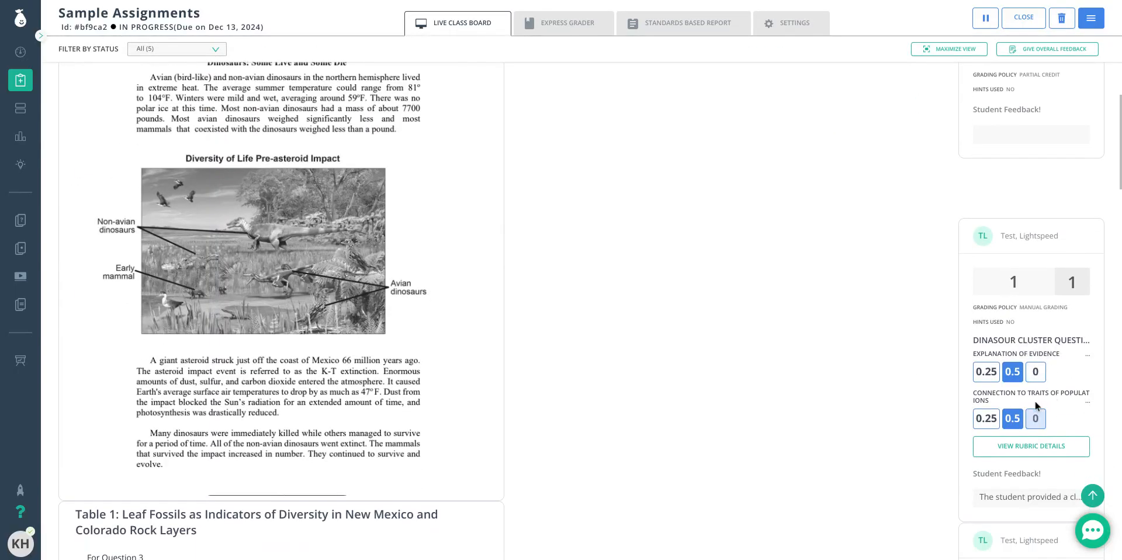
scroll(862, 384, up, 2)
scroll(861, 384, up, 2)
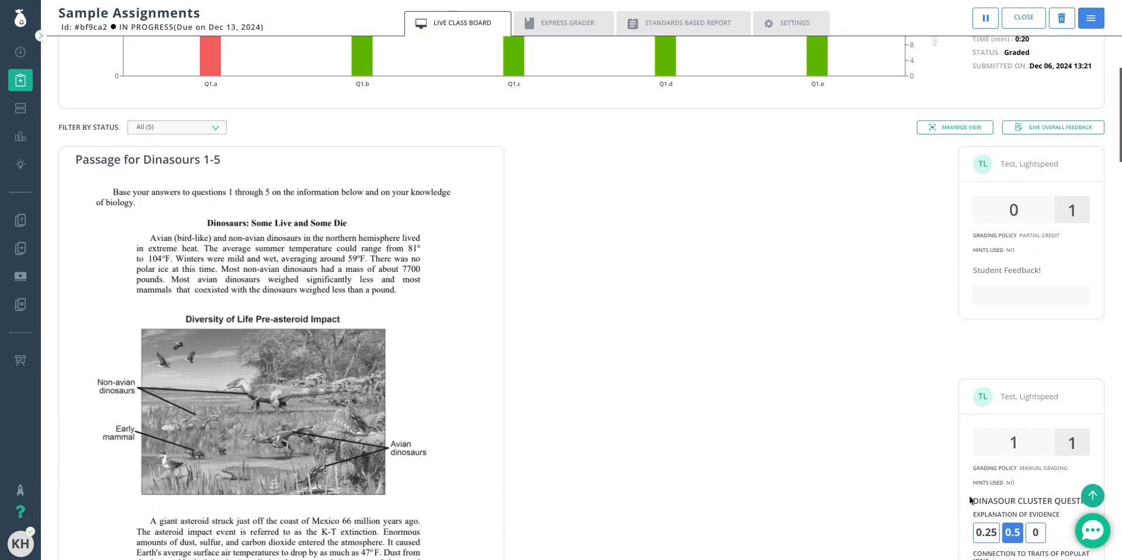
scroll(912, 409, down, 2)
scroll(992, 434, down, 3)
scroll(993, 434, down, 2)
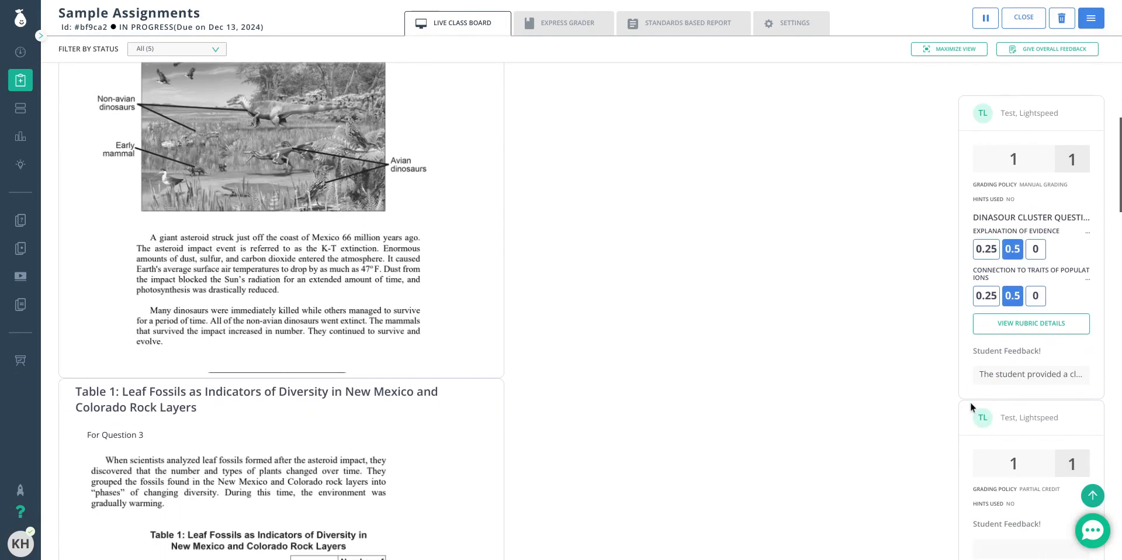
scroll(955, 331, down, 1)
scroll(955, 331, down, 1)
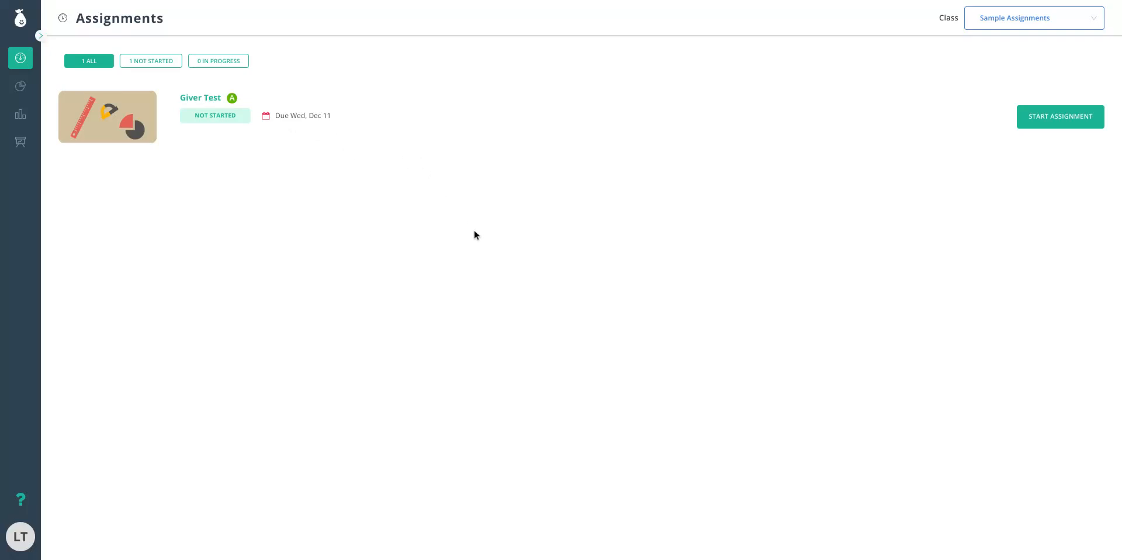
In the student account, reload the assignments, start Evidence and Analysis Question, and answer it with a paragraph on vivid imagery and the creation of suspense.
click(42, 37)
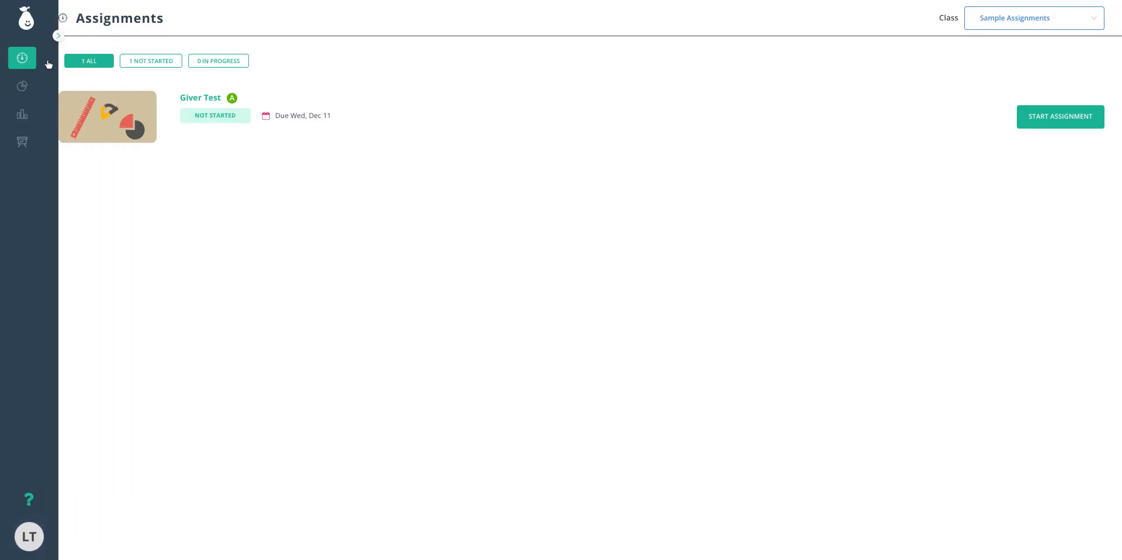
key(F5)
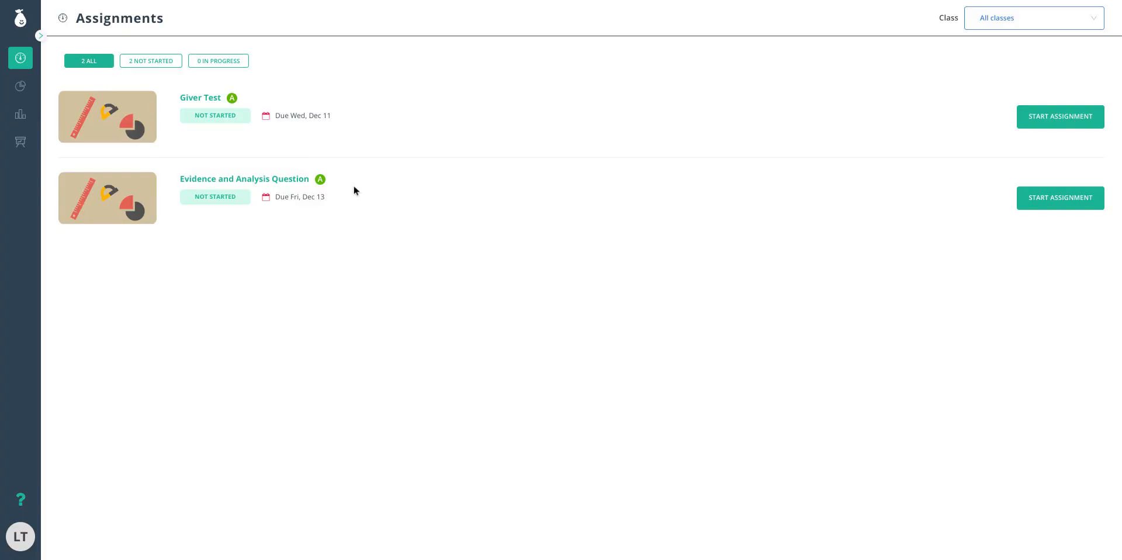
click(1061, 198)
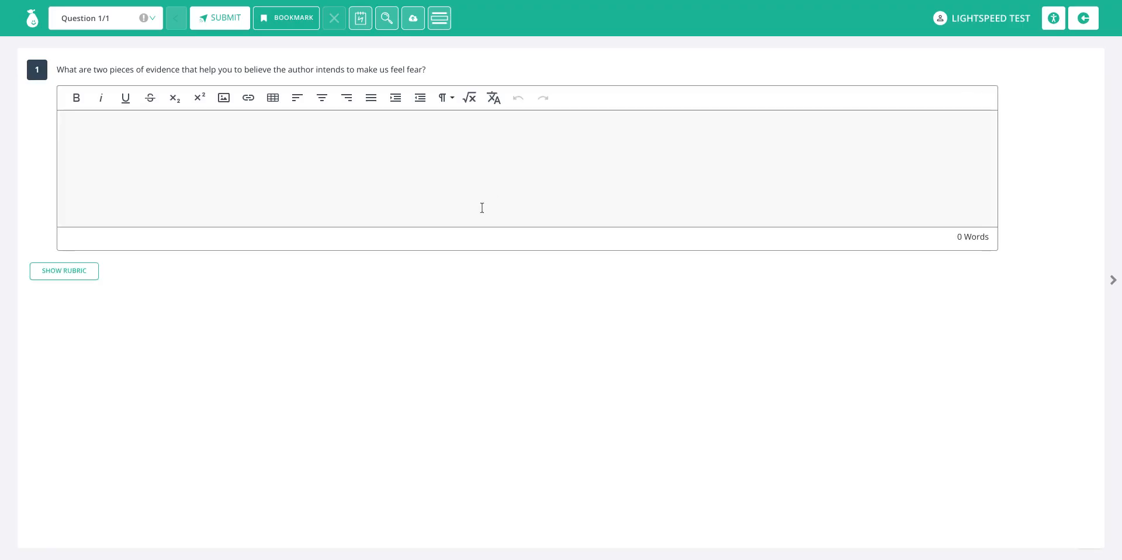
click(190, 160)
text(Two pieces of evidence that make me believe the author intends to make us feel fear are the use of vivid imagery and the creation of suspense. The author uses vivid imagery to describe the setting and the characters in a way that is both realistic and unsettling. For example, they describe the dark and shadowy forest, the eerie silence, and the protagonist's growing sense of dread. This imagery helps to create a sense of unease and anticipation in the reader. Additionally, the author creates suspense by withholding information and creating a sense of uncertainty. For example, they might hint at the presence of a dangerous creature but not reveal its identity until later in the story. This technique keeps the reader on the edge of their seat and wondering what will happen next, which contributes to the overall feeling of fear.)
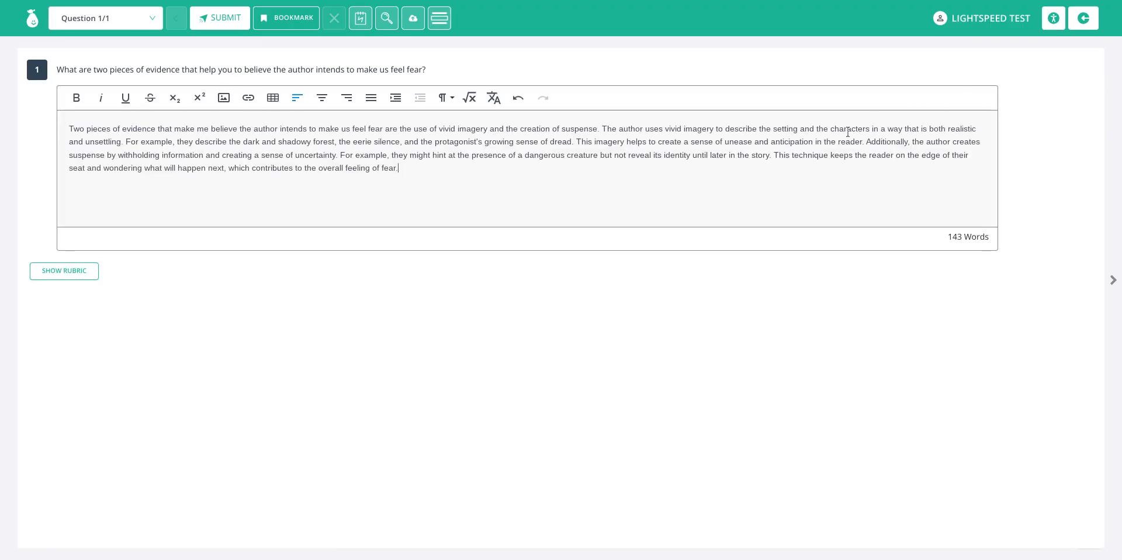
Check the Theme Analysis rubric for the question, close it, and submit the student's test.
click(46, 270)
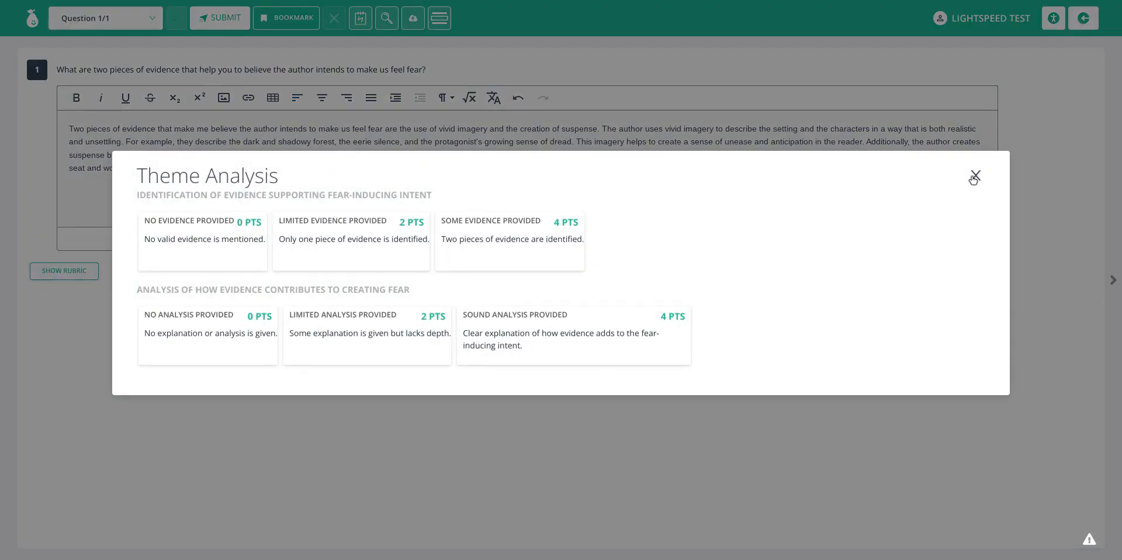
click(974, 177)
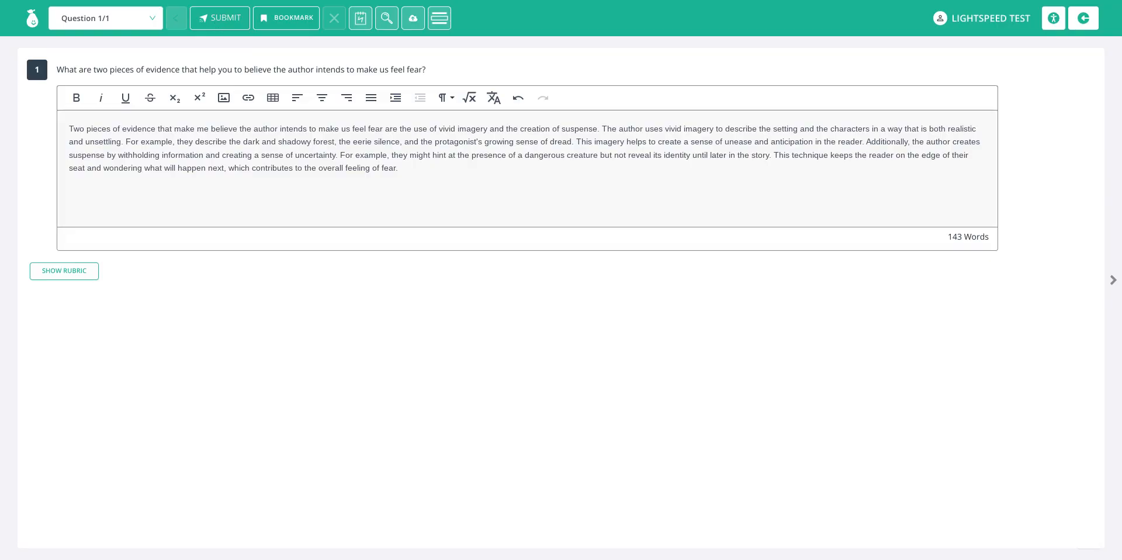
click(219, 18)
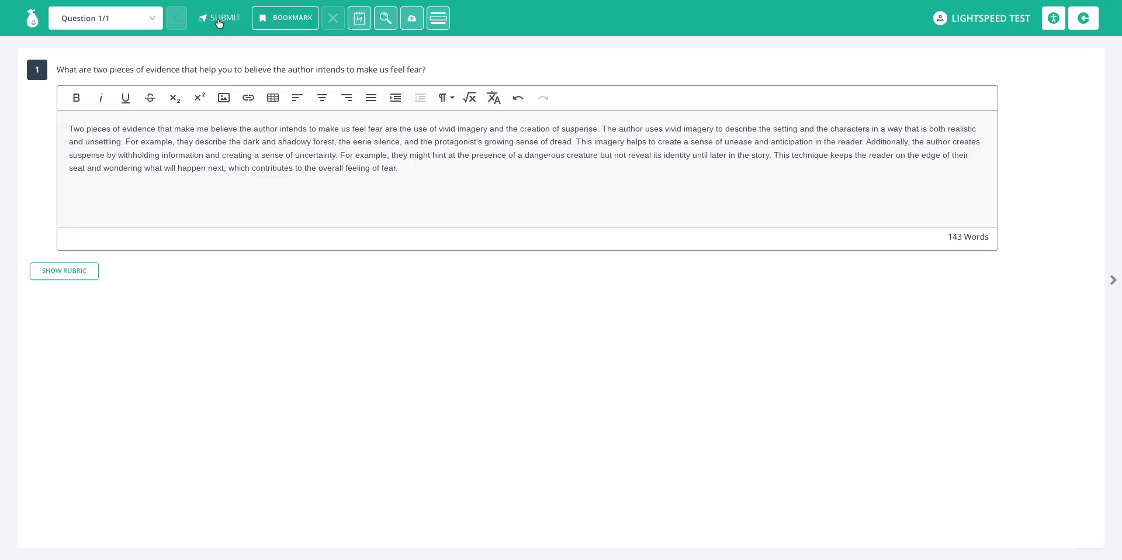
click(628, 366)
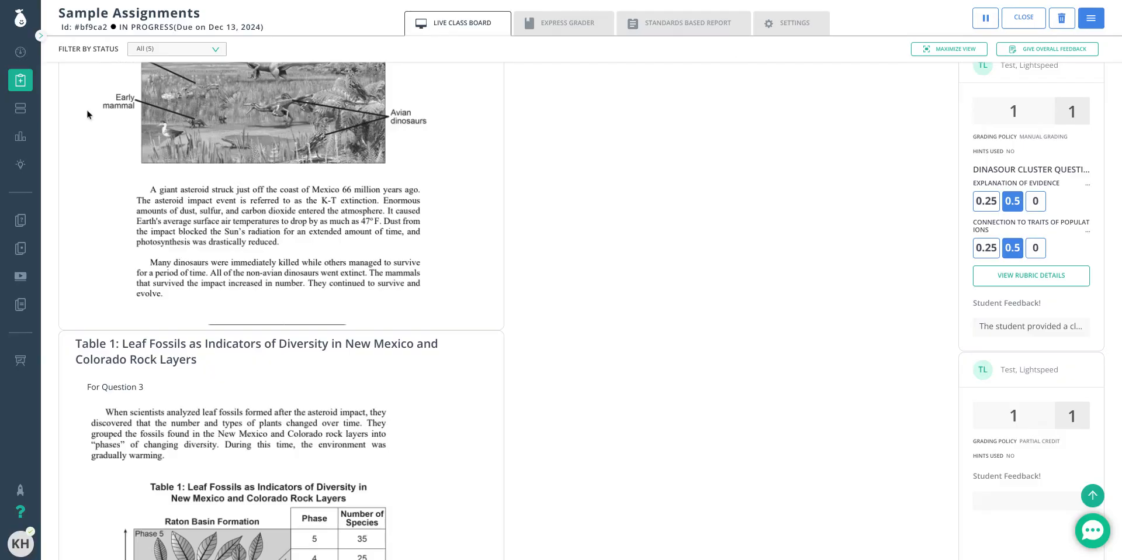
Back in the teacher account, open the Live Class Board of Evidence and Analysis Question for Sample Assignments and show the Question 1 responses.
mouse_move(70, 85)
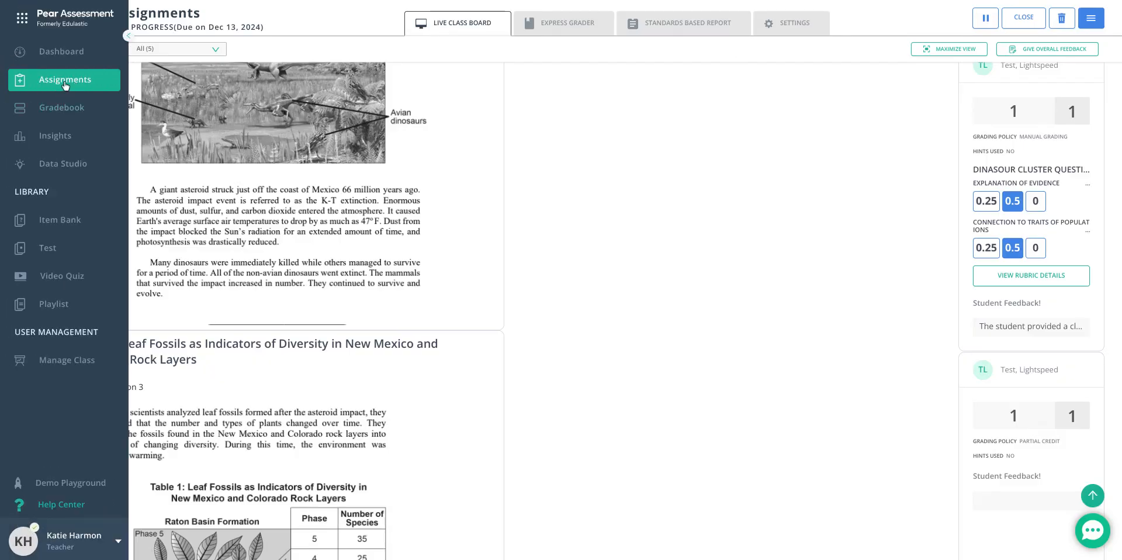
click(65, 86)
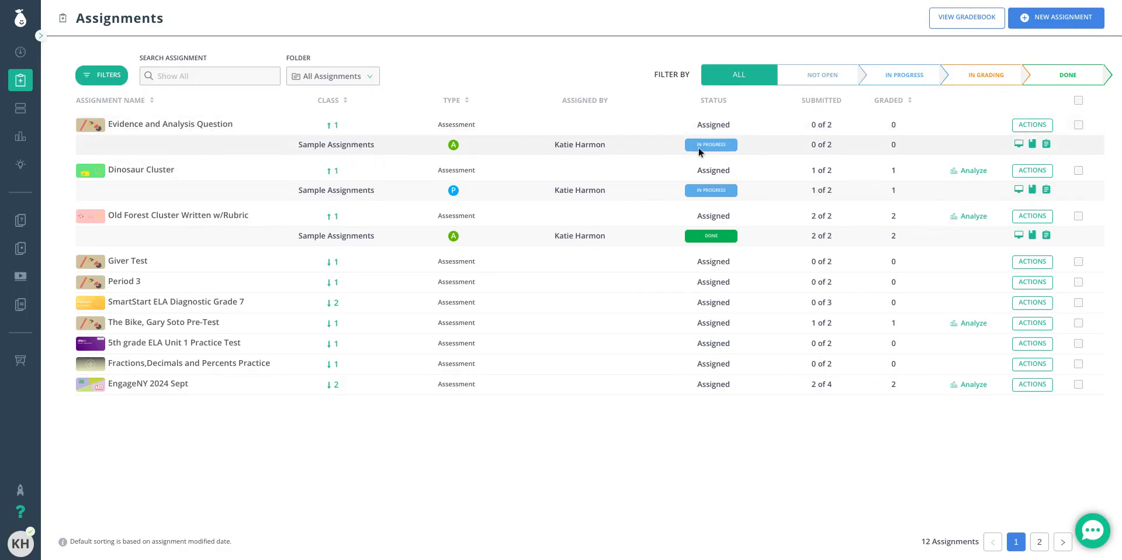
click(370, 150)
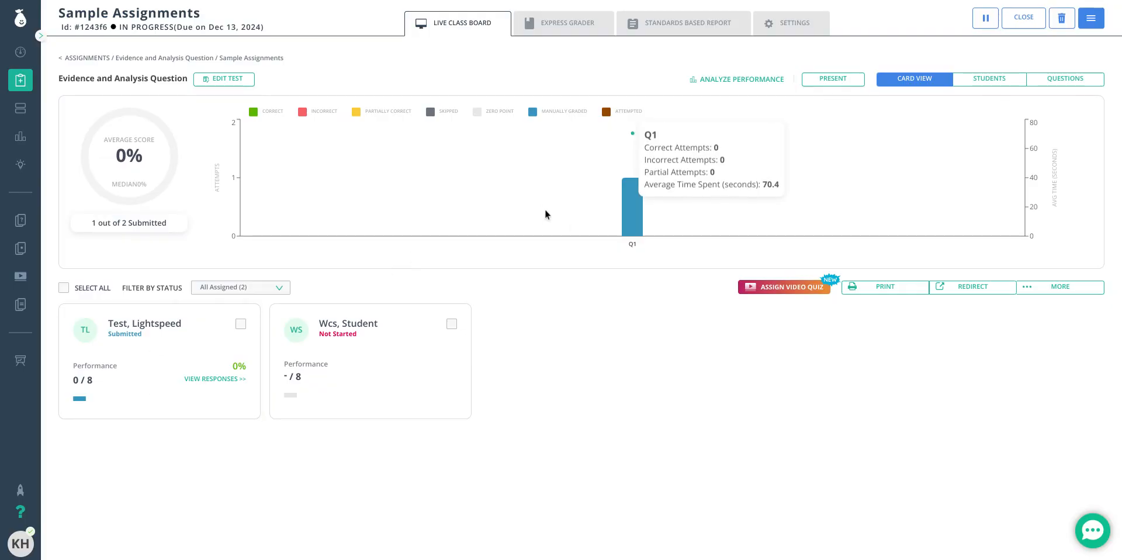
click(631, 218)
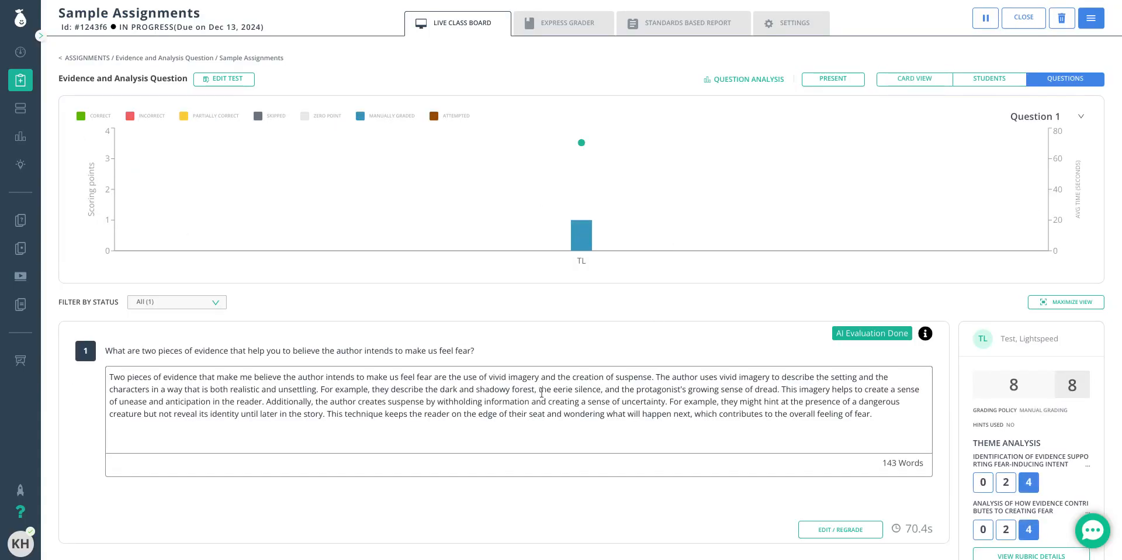
Examine the AI-evaluated response to Question 1 together with its editable score and Theme Analysis rubric ratings.
scroll(1092, 431, down, 2)
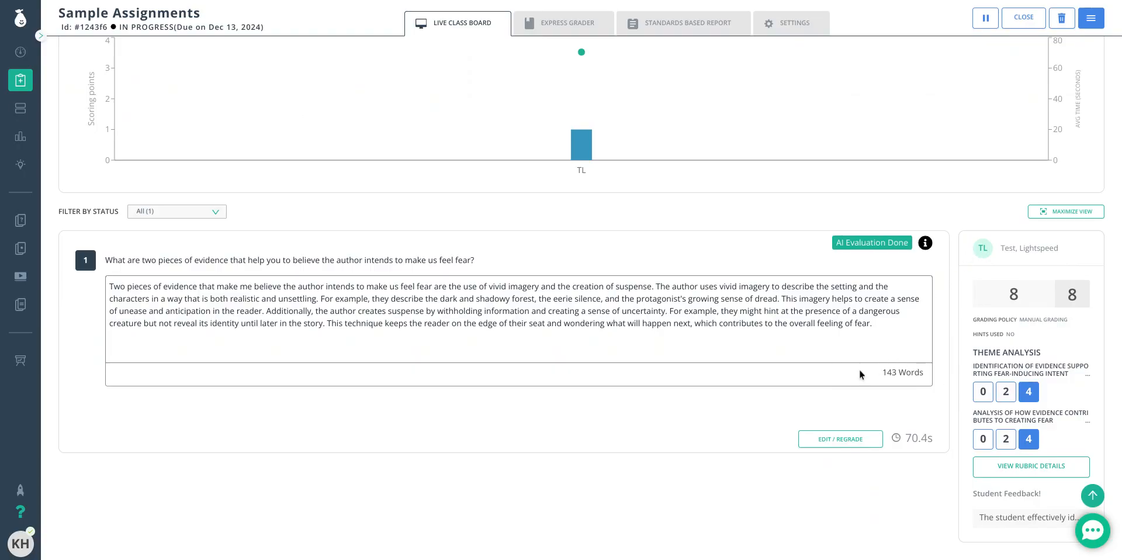
click(1022, 299)
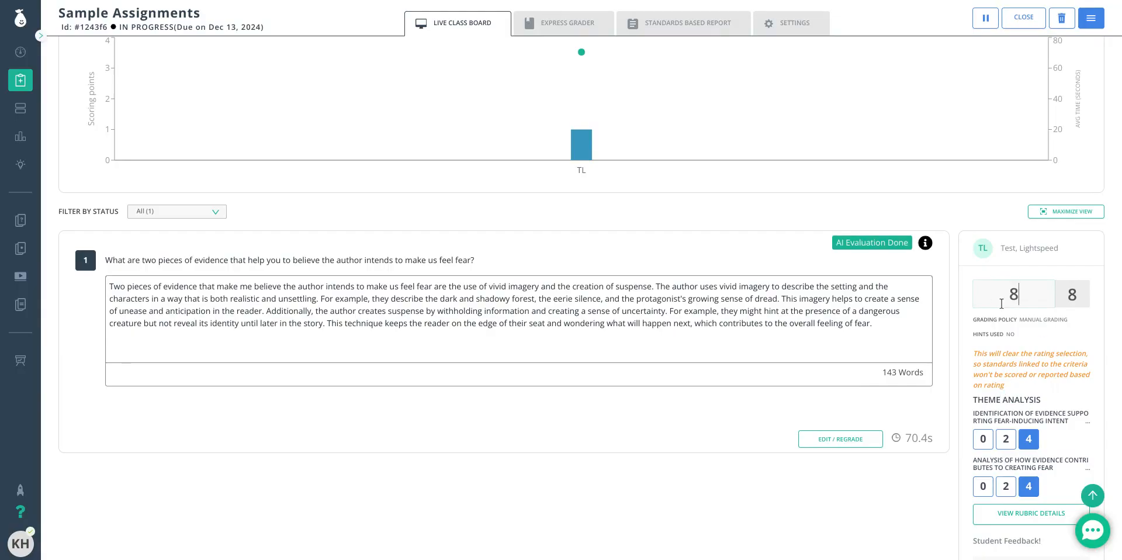
click(1053, 342)
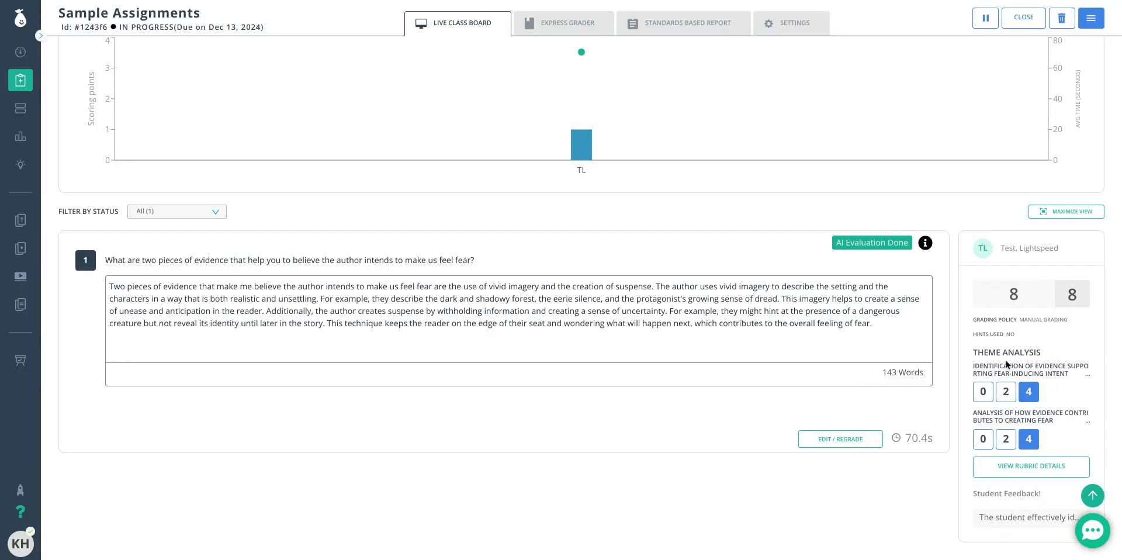
mouse_move(873, 244)
scroll(1093, 447, up, 2)
scroll(1089, 419, down, 2)
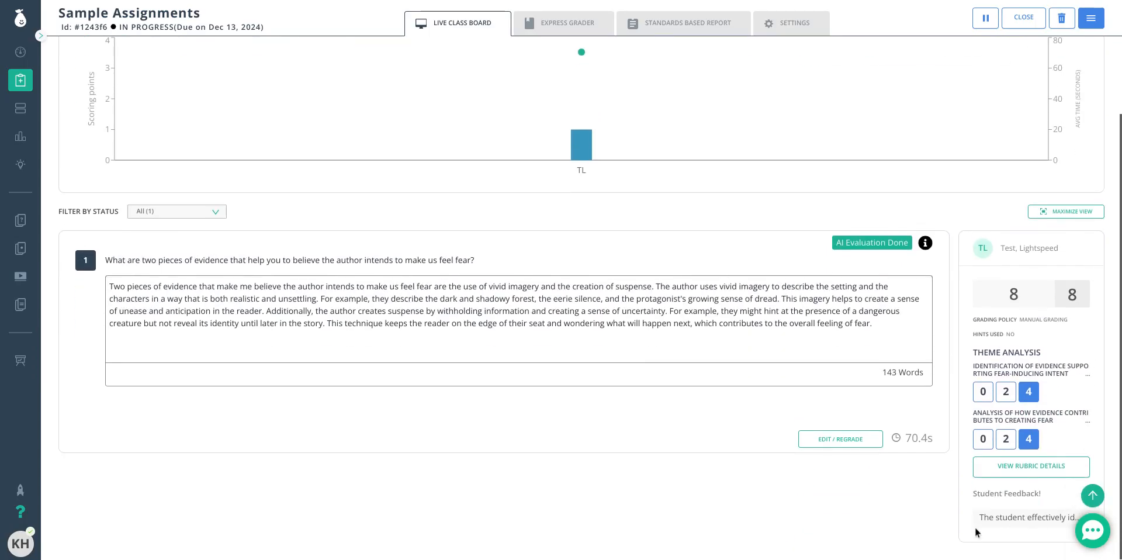
Read the AI-generated student feedback for Question 1, mark it as reviewed, and save the evaluation.
scroll(1015, 520, down, 3)
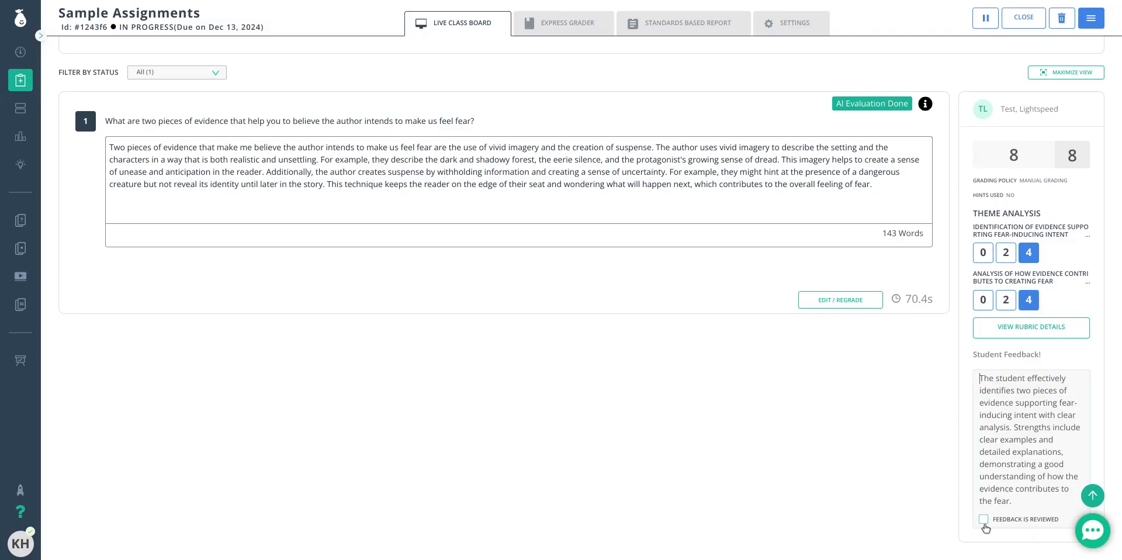
click(983, 521)
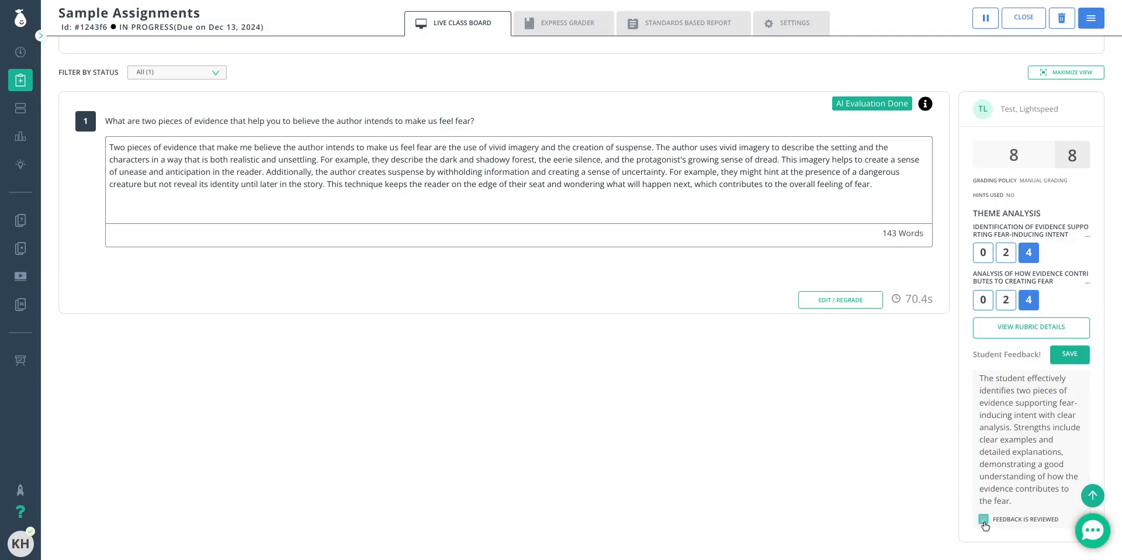
scroll(1091, 359, up, 3)
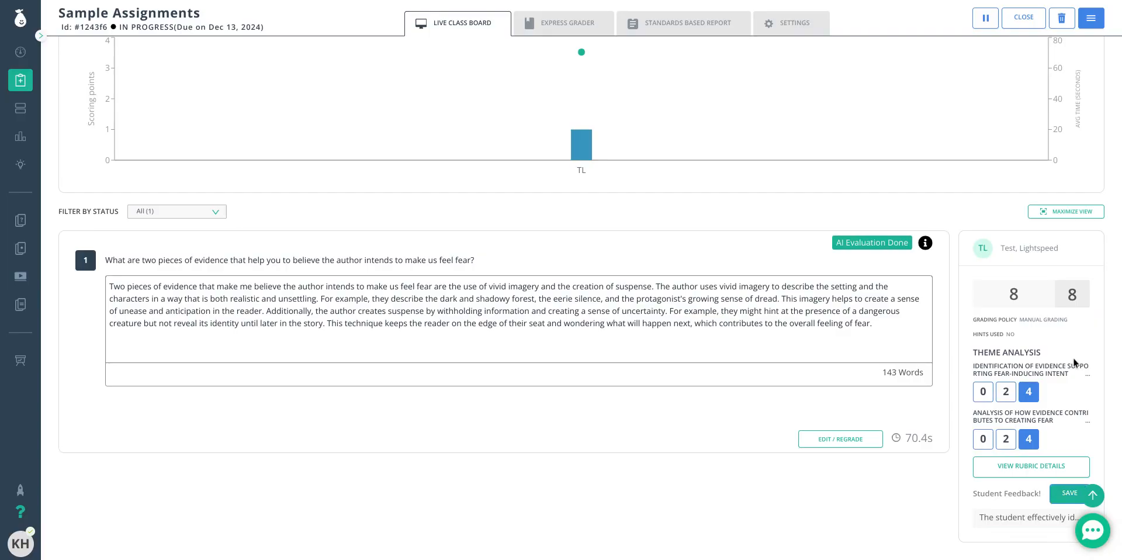
click(1061, 498)
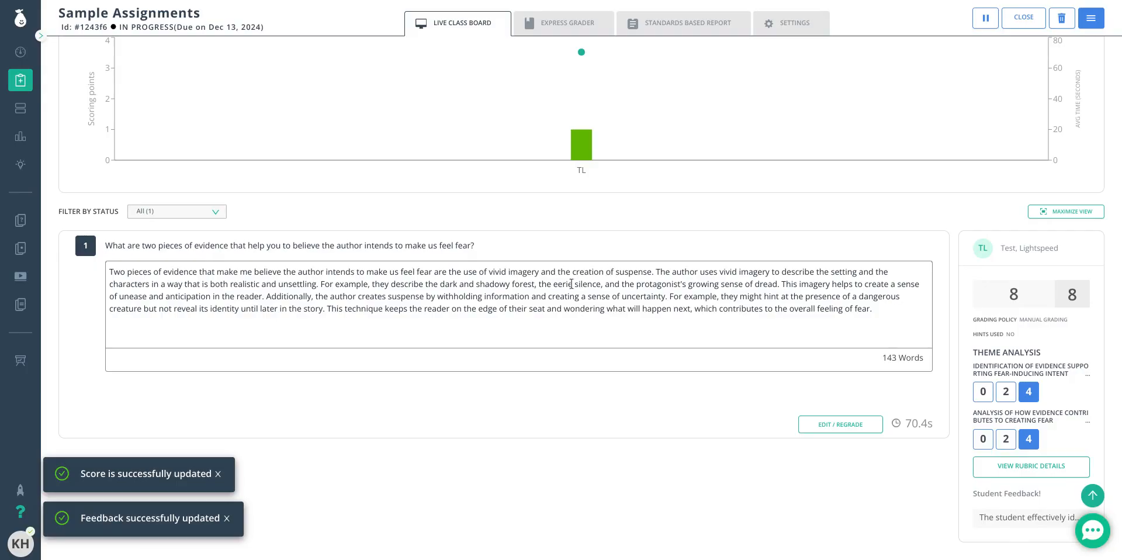
scroll(734, 228, up, 2)
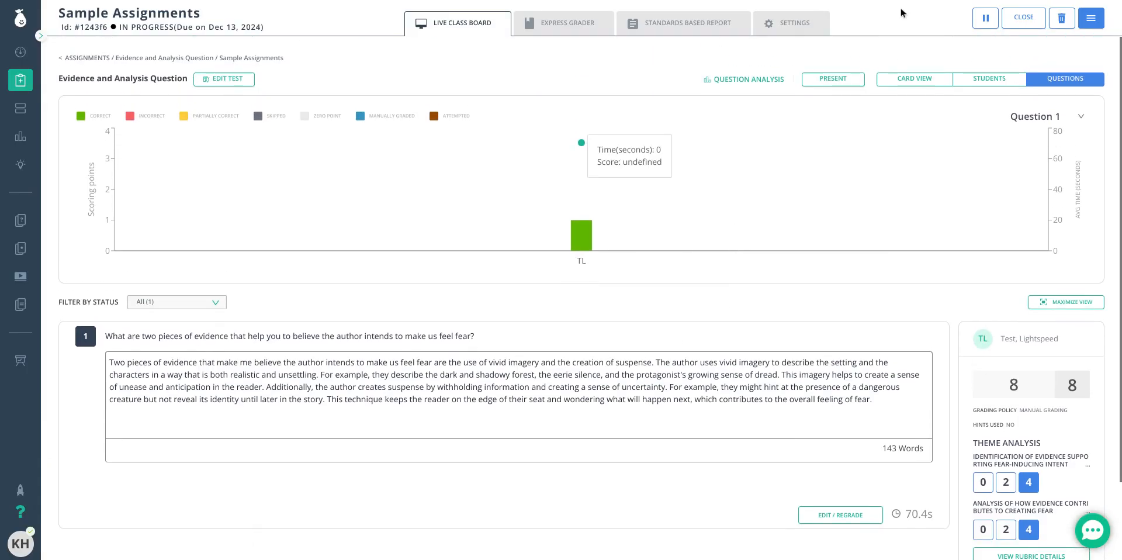